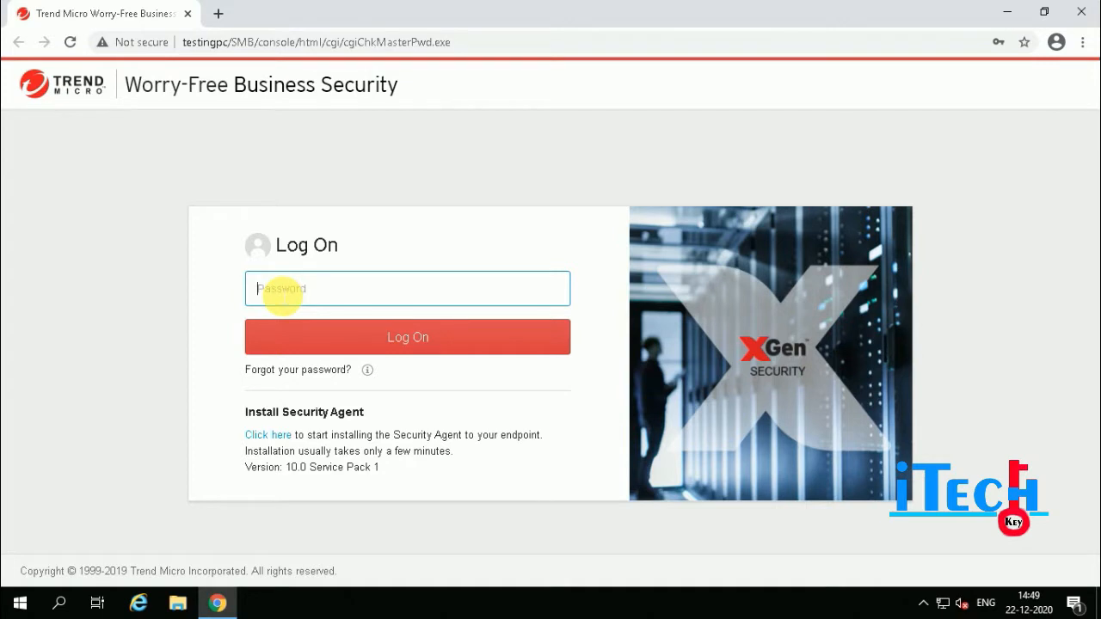
- Log on to the web console with the administrator password and open the Devices page
key("Return")
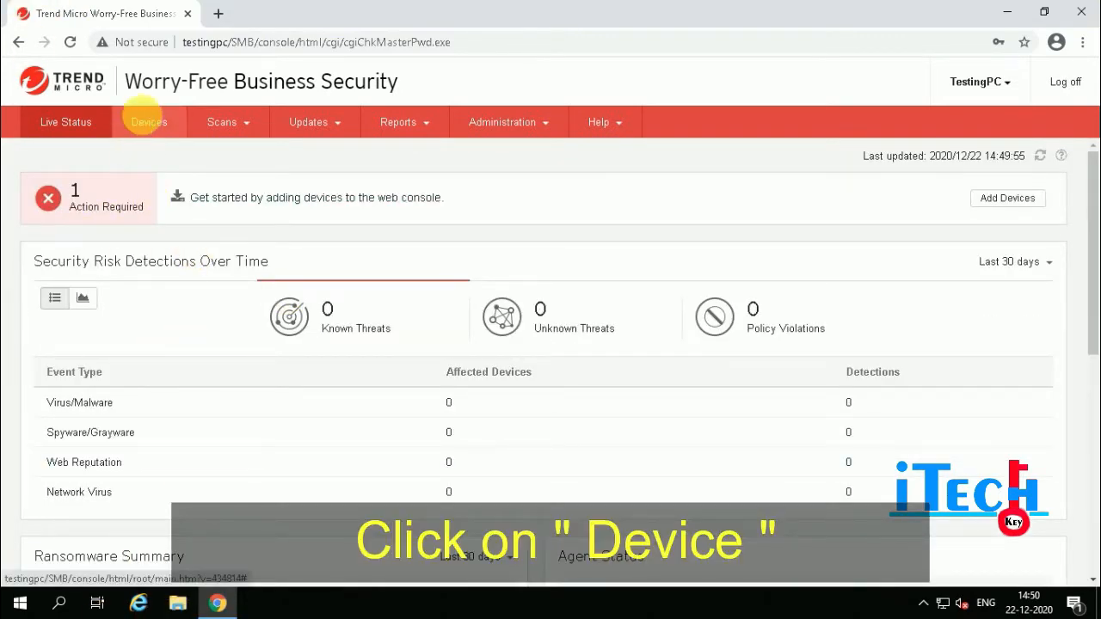
left_click(147, 123)
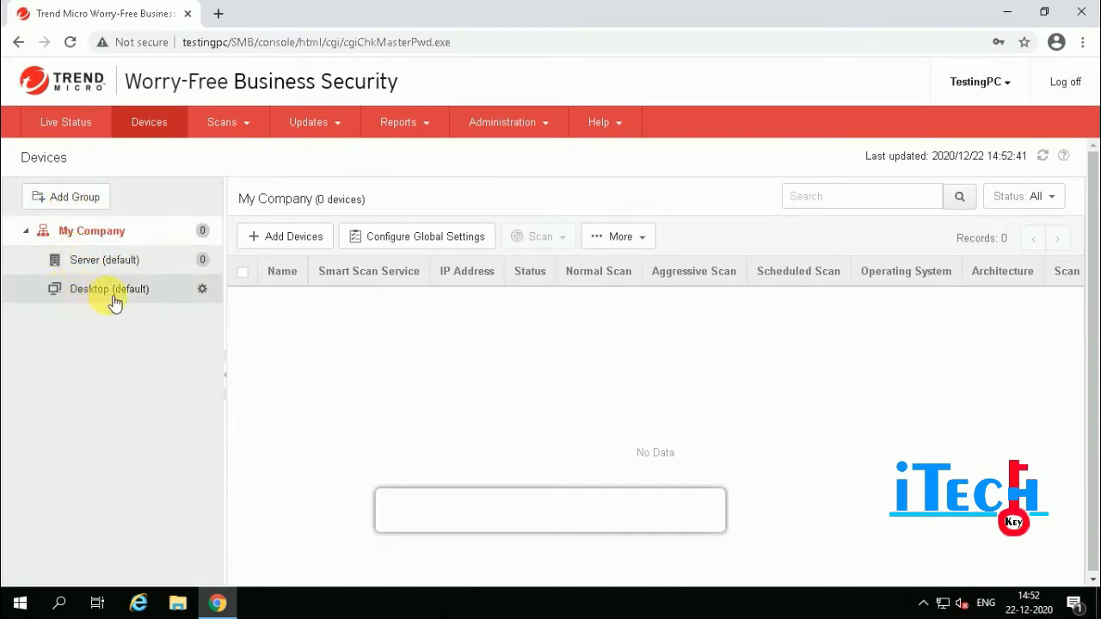
- Add a desktop group named Client PC that imports its settings from Desktop (default), and save it
left_click(73, 197)
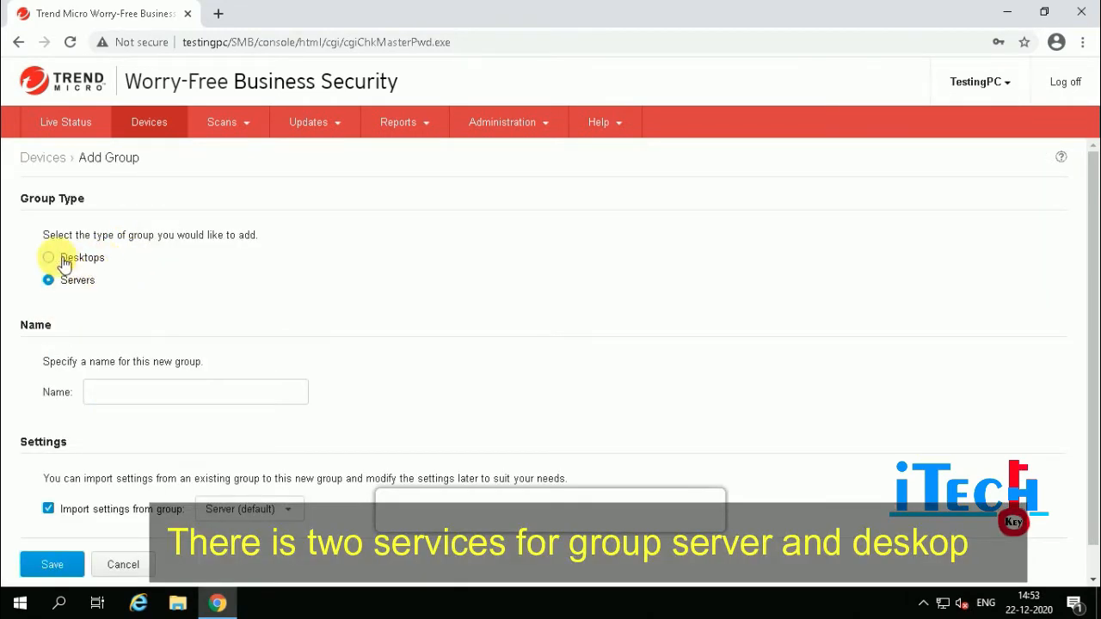
left_click(60, 259)
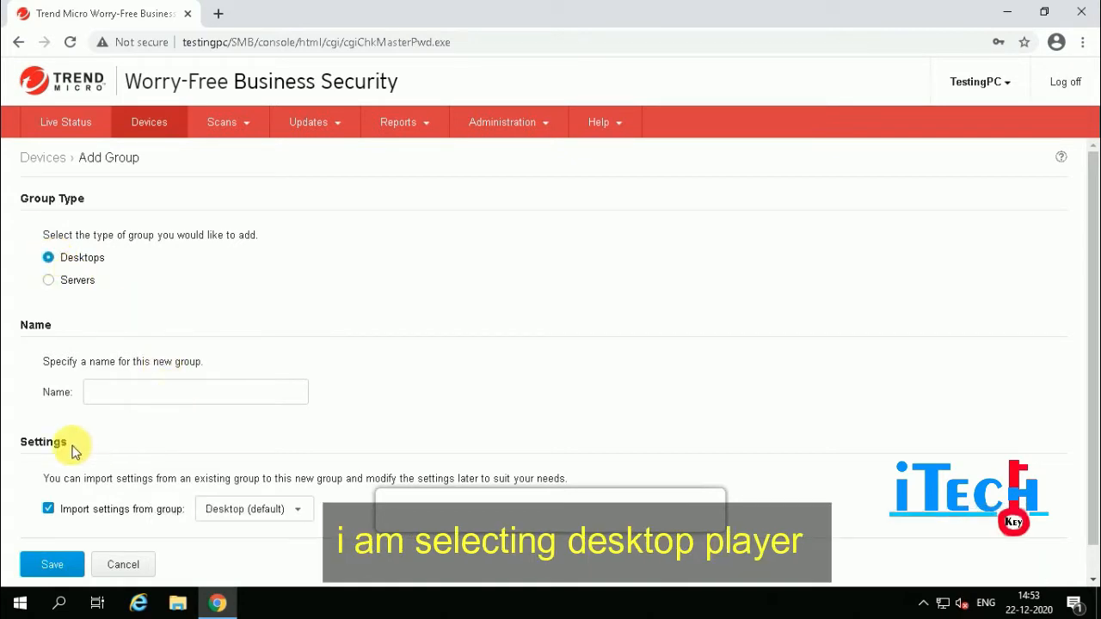
left_click(109, 391)
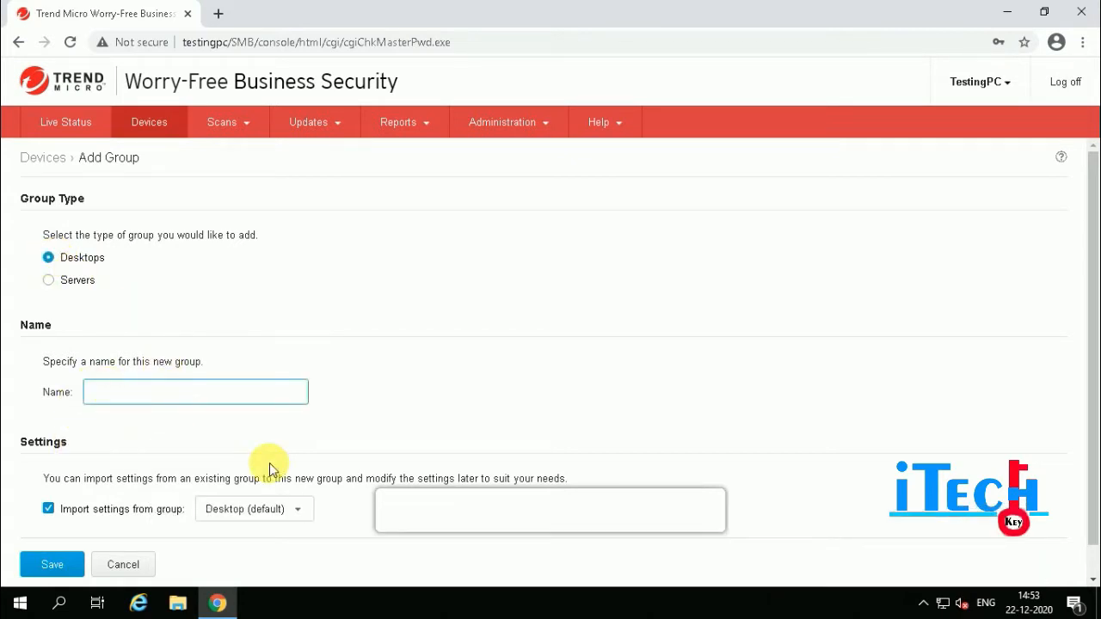
type("Client PC")
scroll(440, 327, "down", 1)
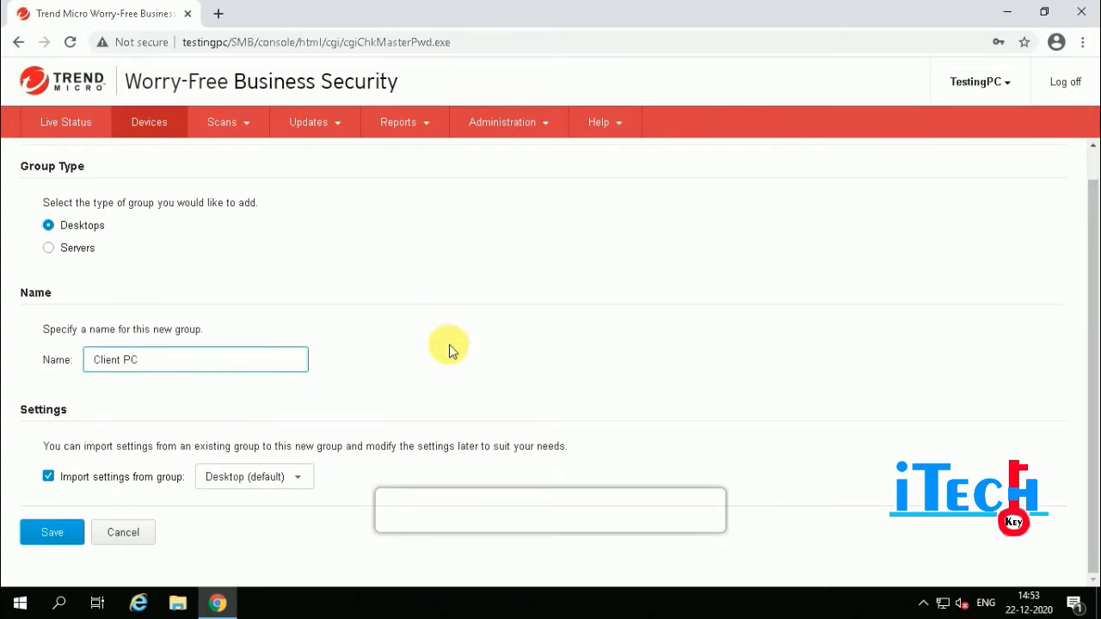
left_click(278, 479)
left_click(270, 487)
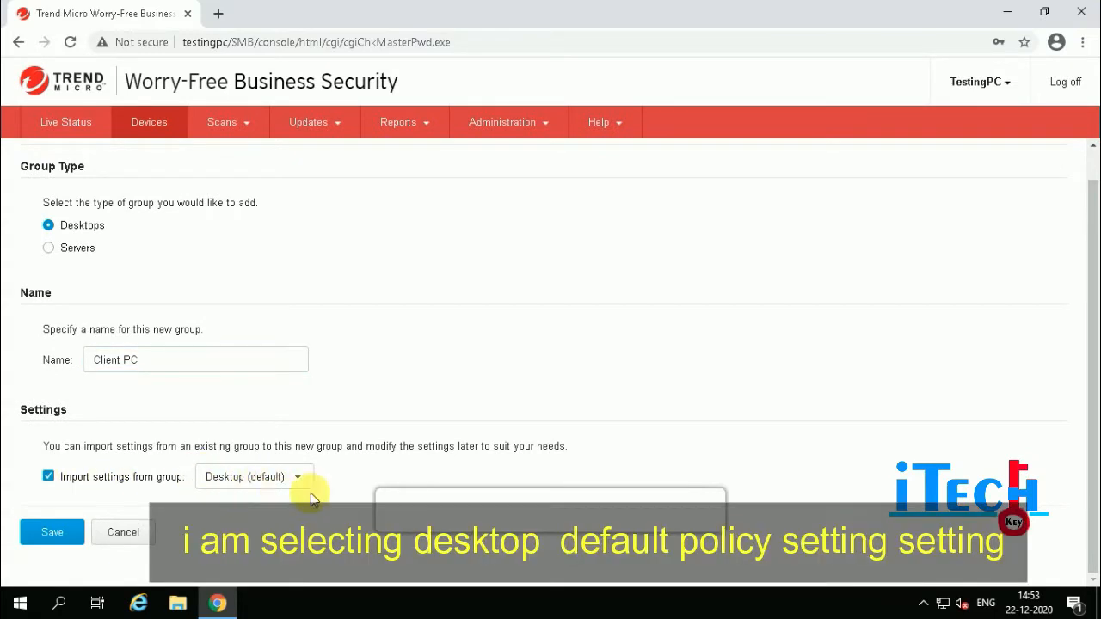
left_click(51, 534)
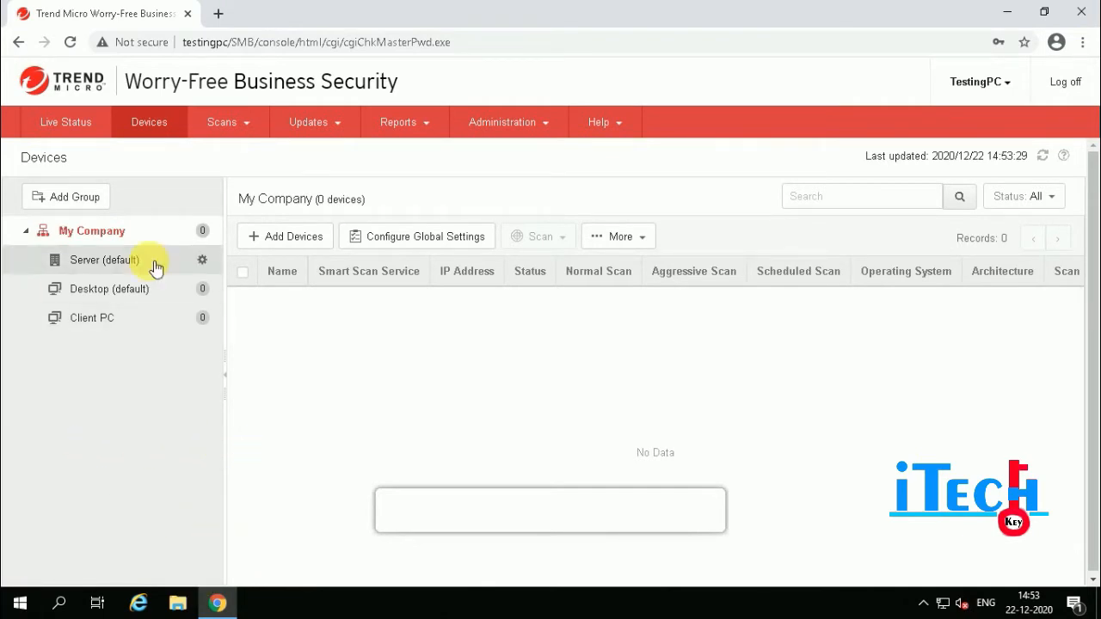
- Add a server group named Client Server that imports its settings from Server (default), and save it
left_click(75, 197)
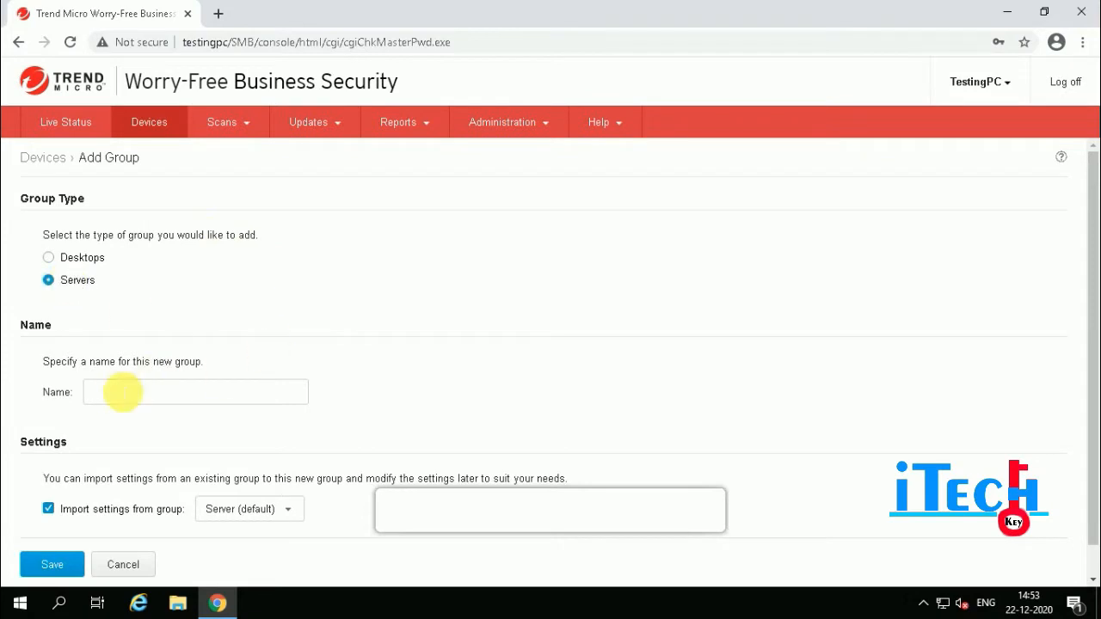
left_click(171, 400)
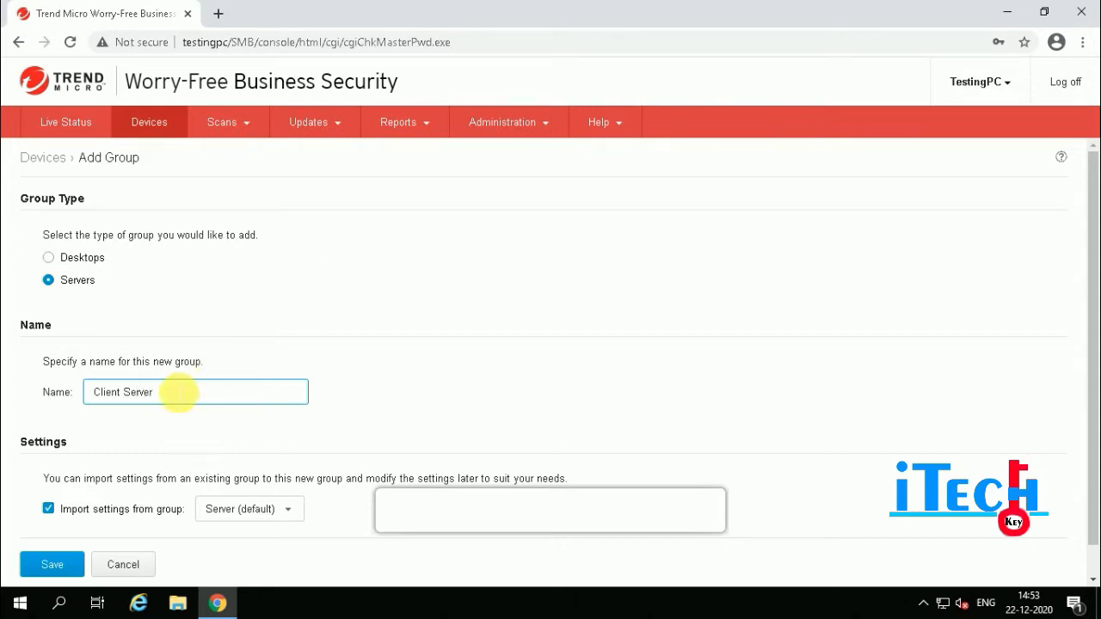
scroll(358, 408, "down", 1)
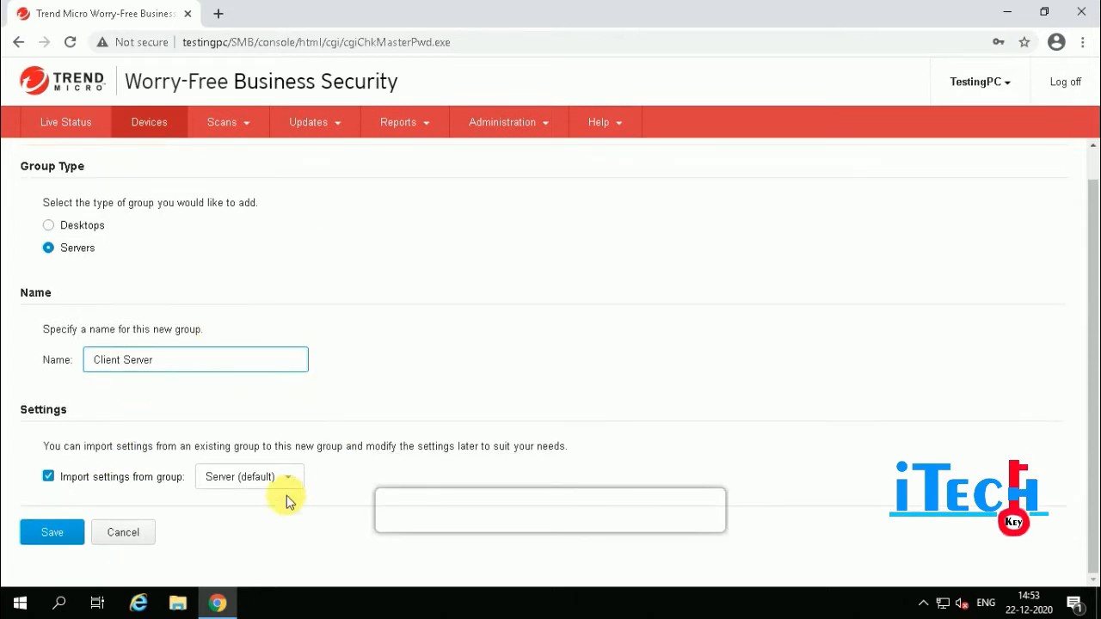
left_click(258, 479)
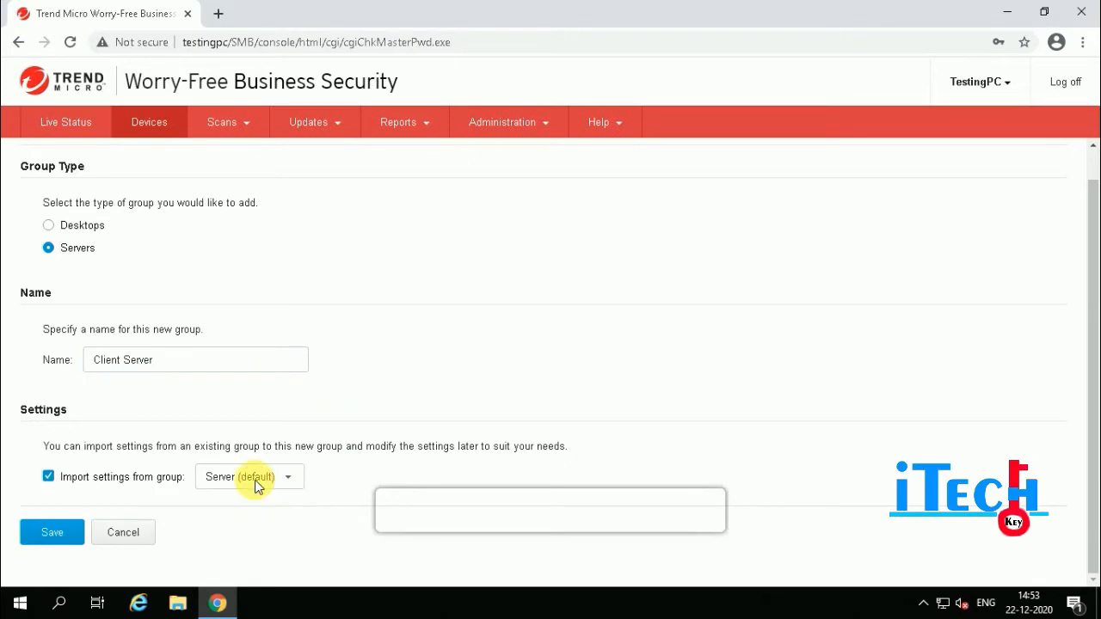
left_click(50, 479)
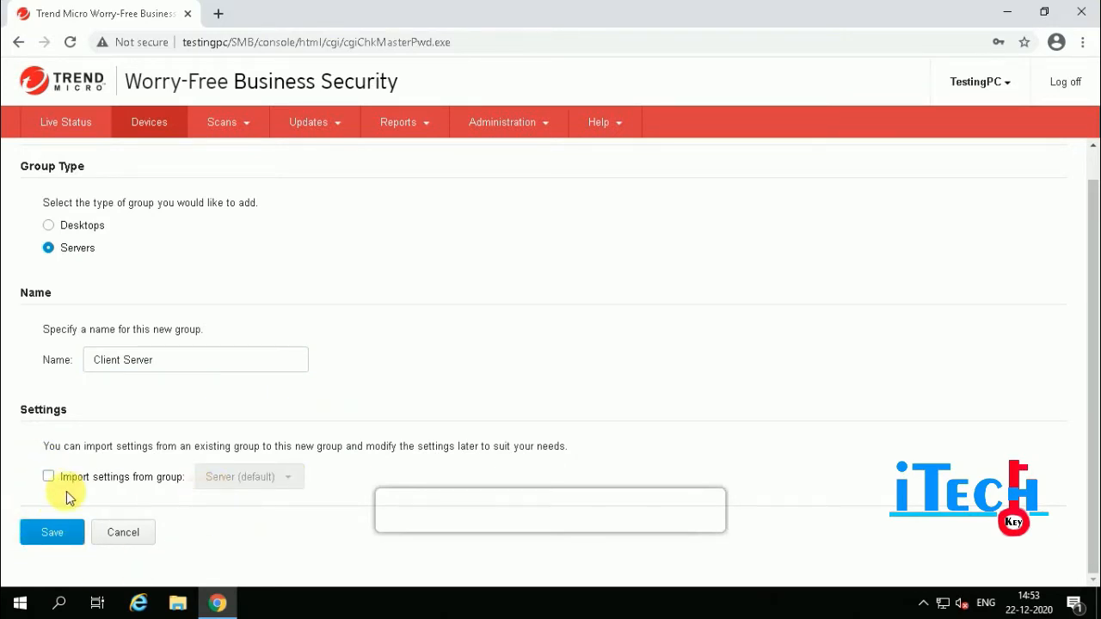
left_click(49, 477)
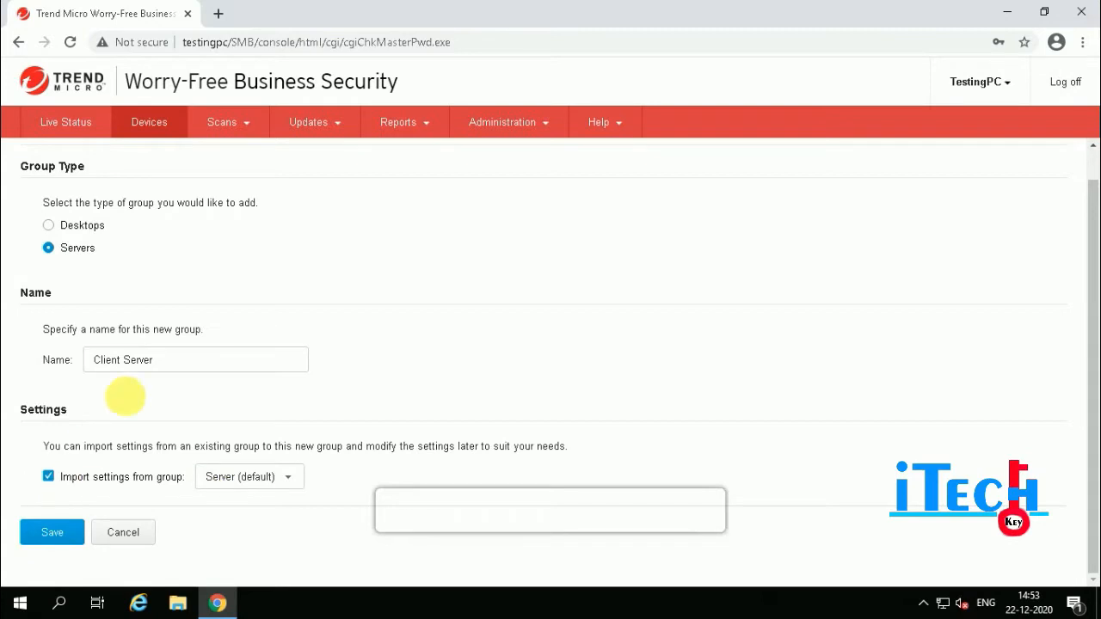
left_click(53, 532)
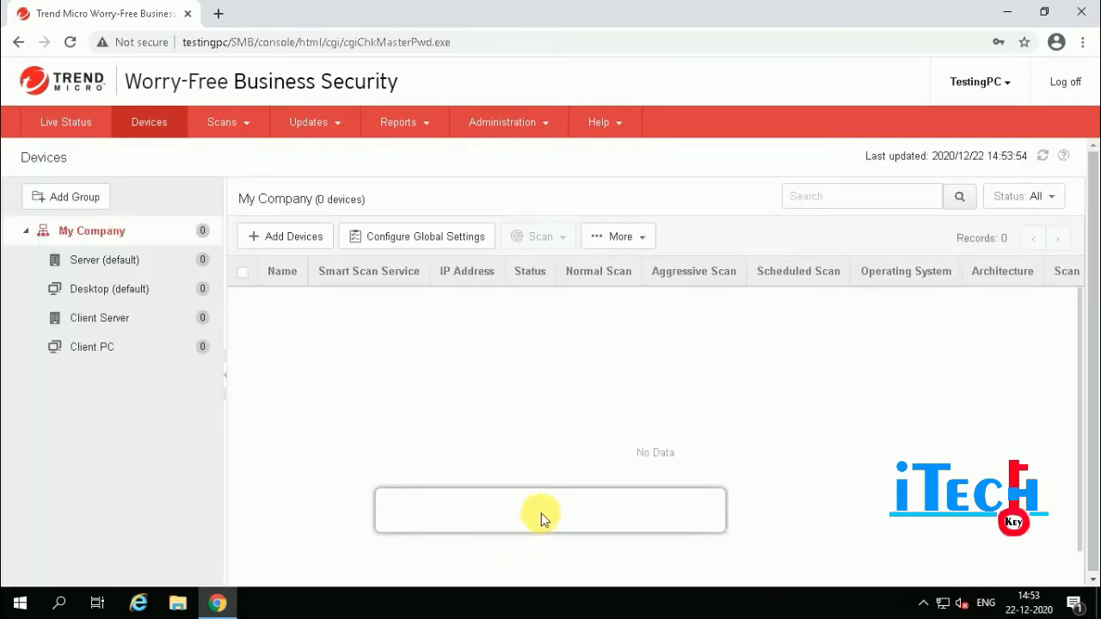
- Open the policy configuration of the Client PC group and show its Antivirus/Anti-spyware settings
left_click(94, 347)
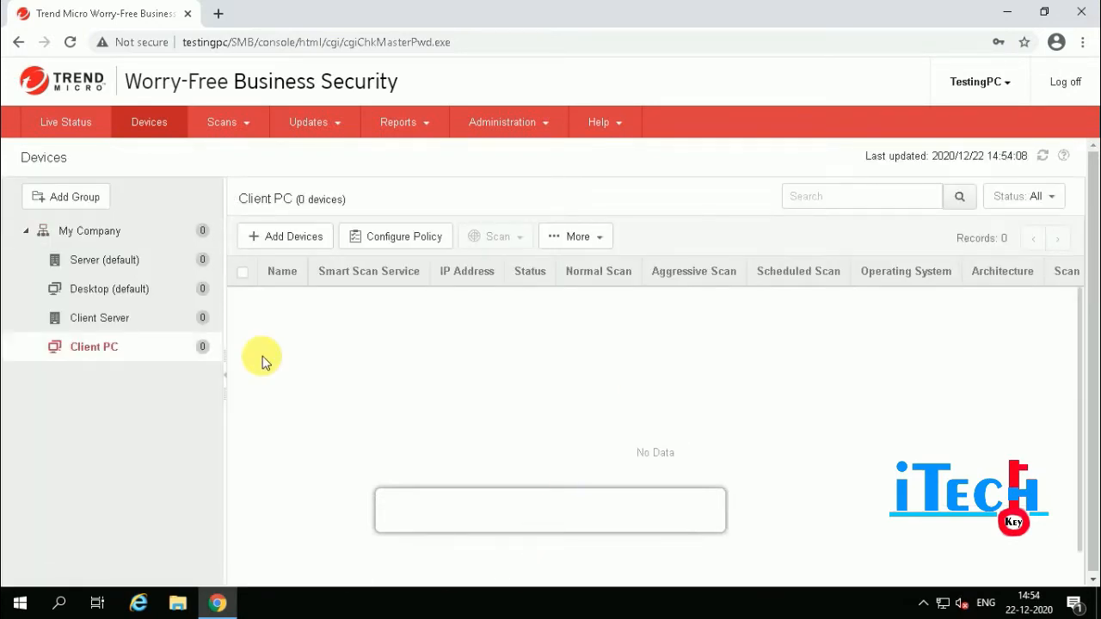
left_click(573, 243)
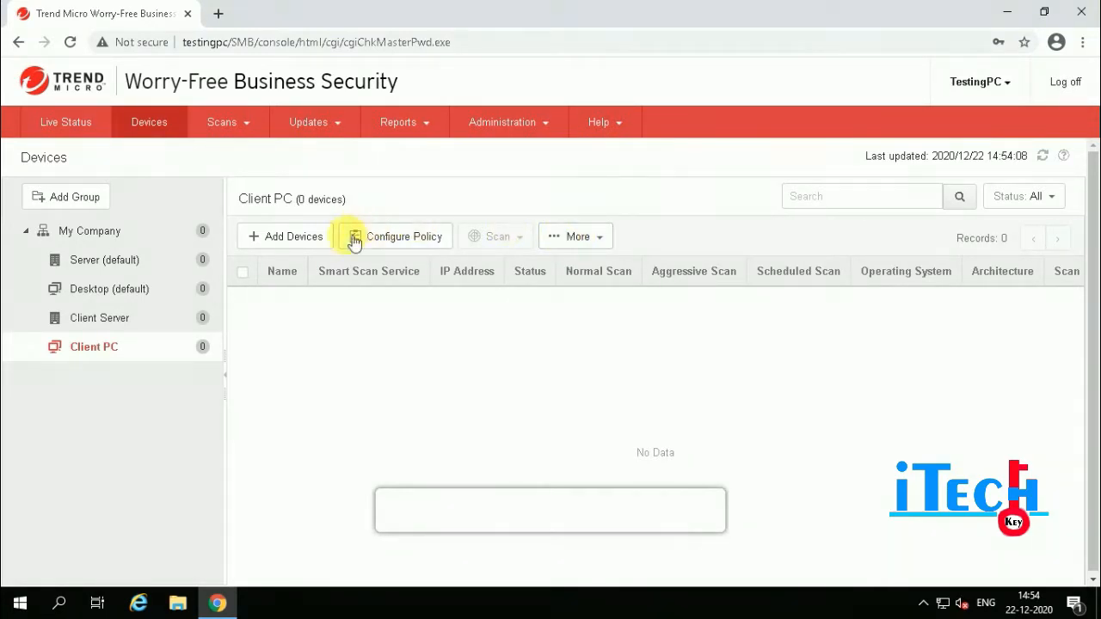
left_click(407, 240)
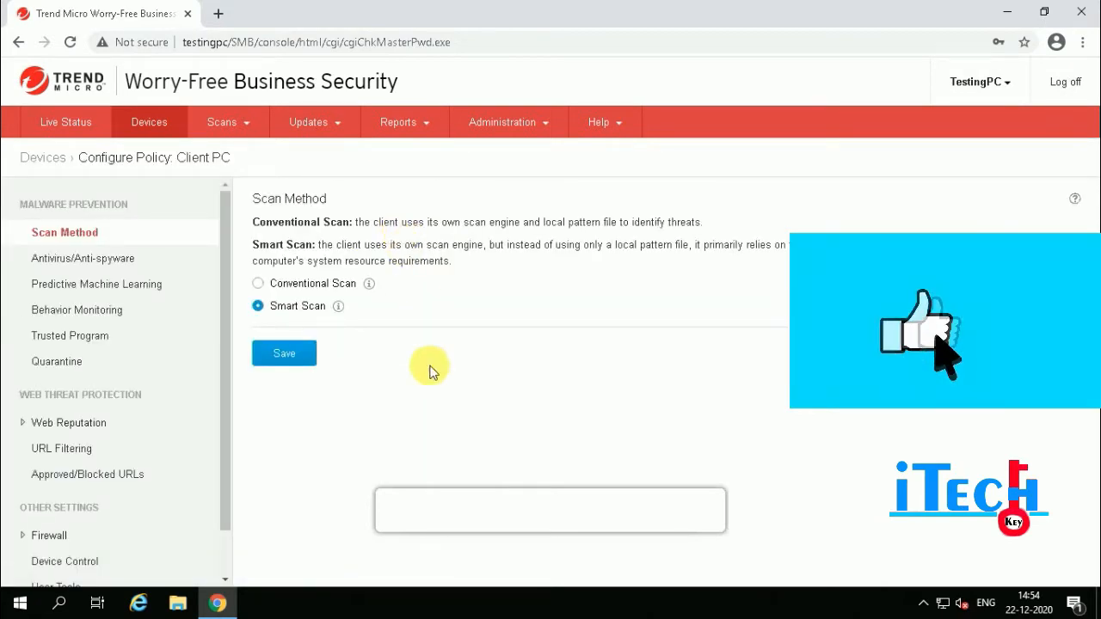
left_click(78, 264)
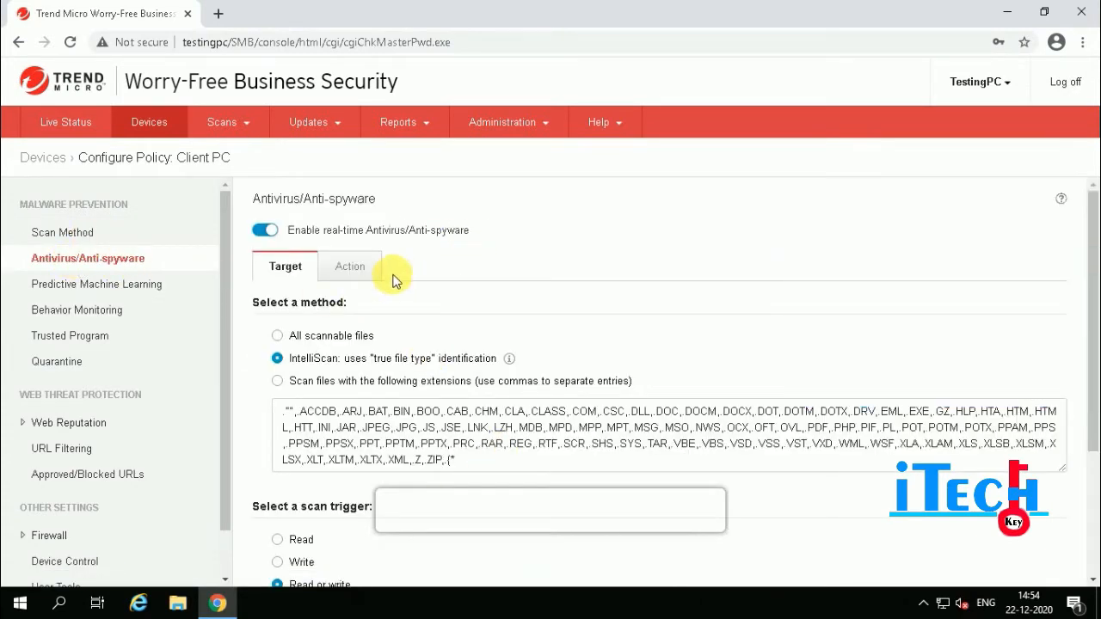
- Examine the real-time scan target methods, the file extension list and the scan trigger options
mouse_move(1094, 233)
left_mouse_down()
mouse_move(1094, 282)
mouse_move(1094, 251)
left_mouse_up()
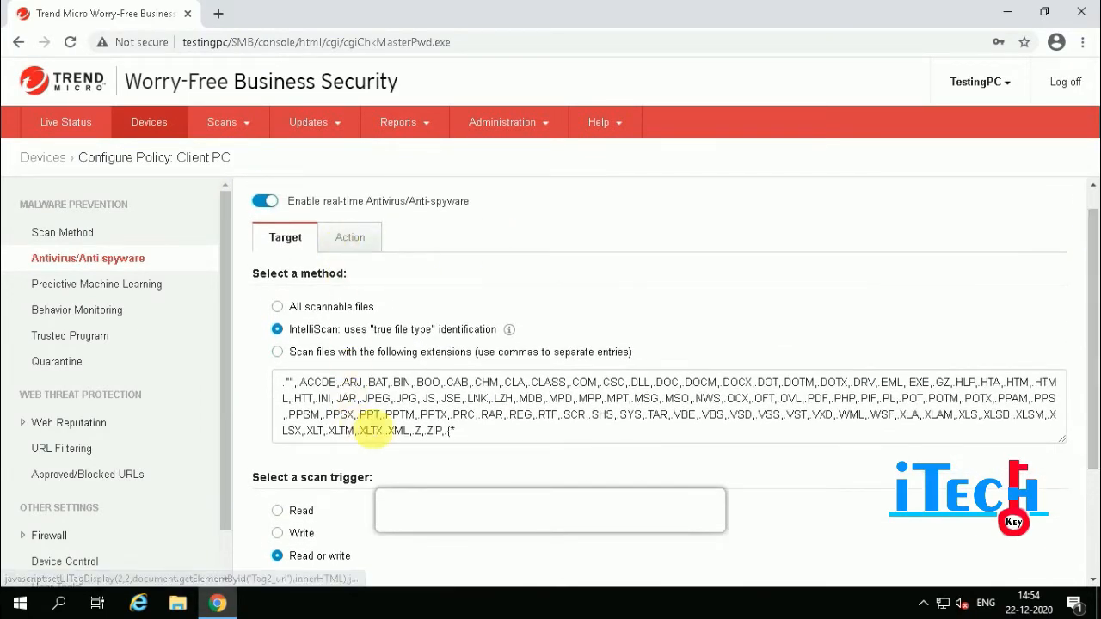
left_click(287, 385)
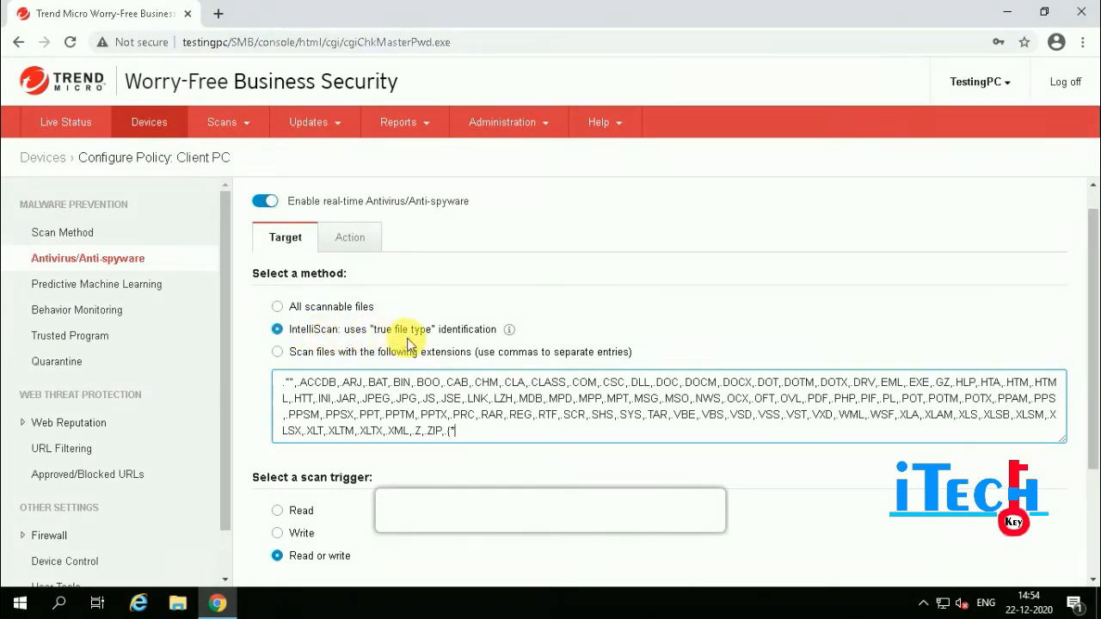
left_click(277, 354)
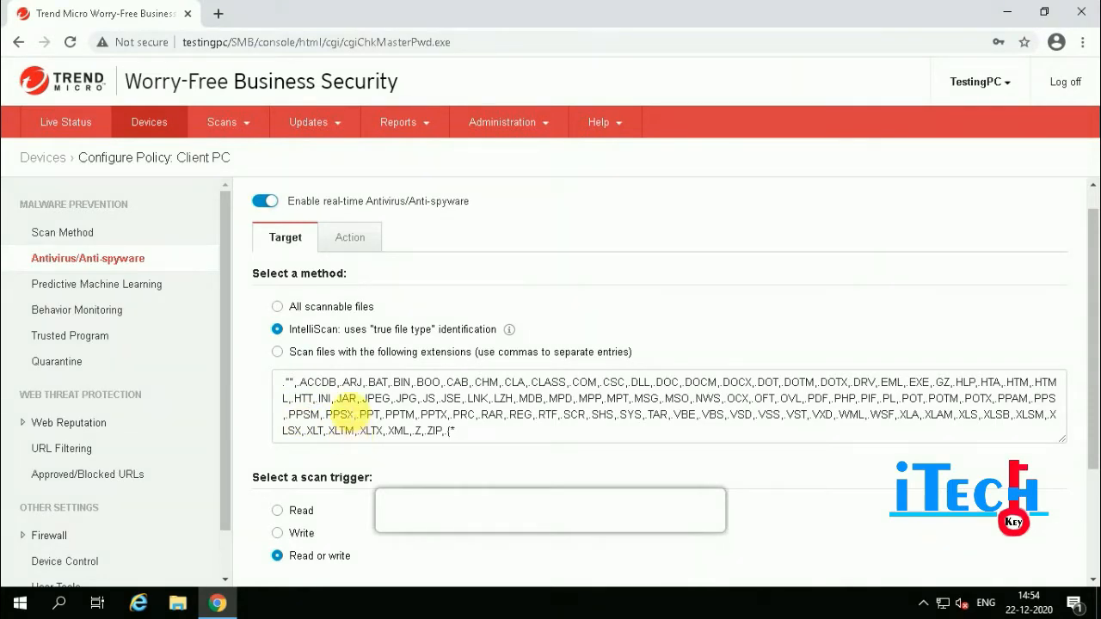
scroll(309, 421, "down", 2)
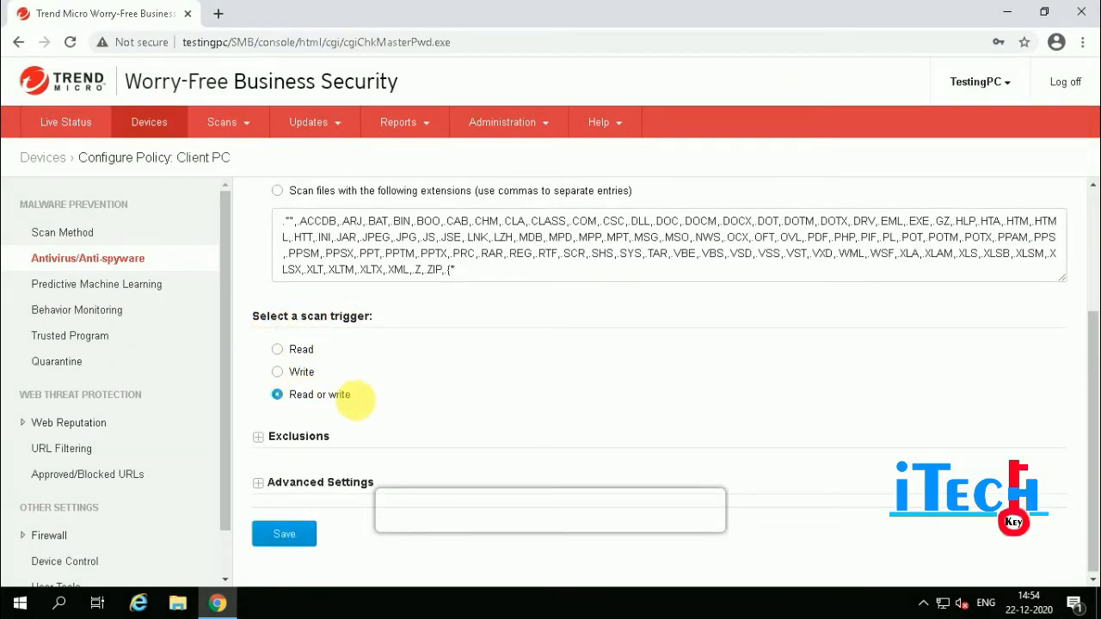
- Expand the scan exclusions and examine the settings for excluded directories, files and file extensions
left_click(258, 436)
scroll(403, 395, "down", 2)
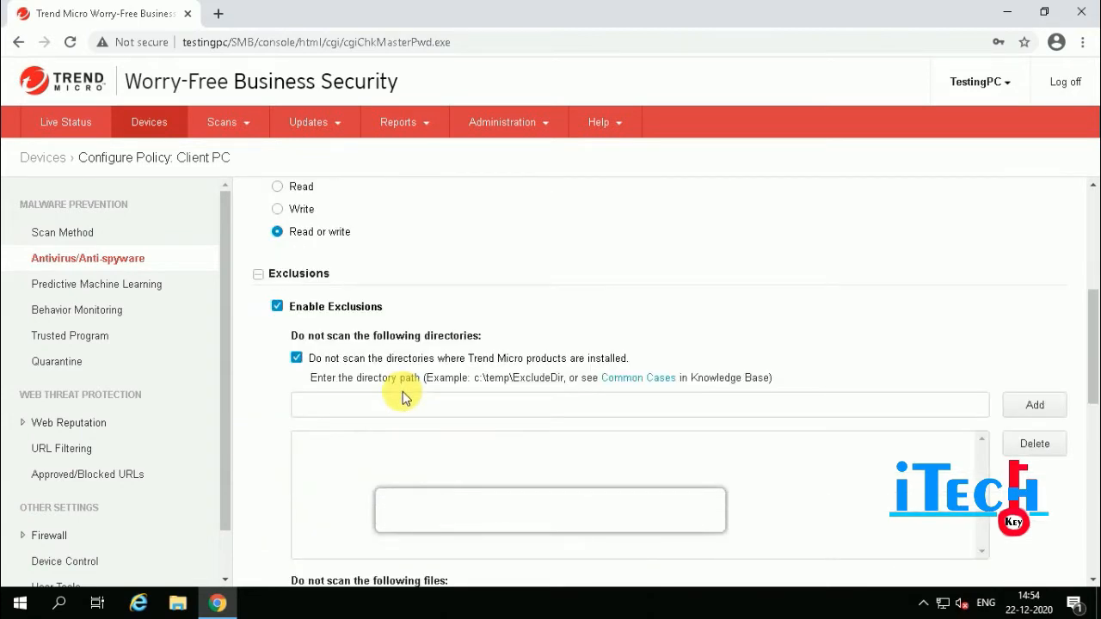
scroll(403, 391, "down", 1)
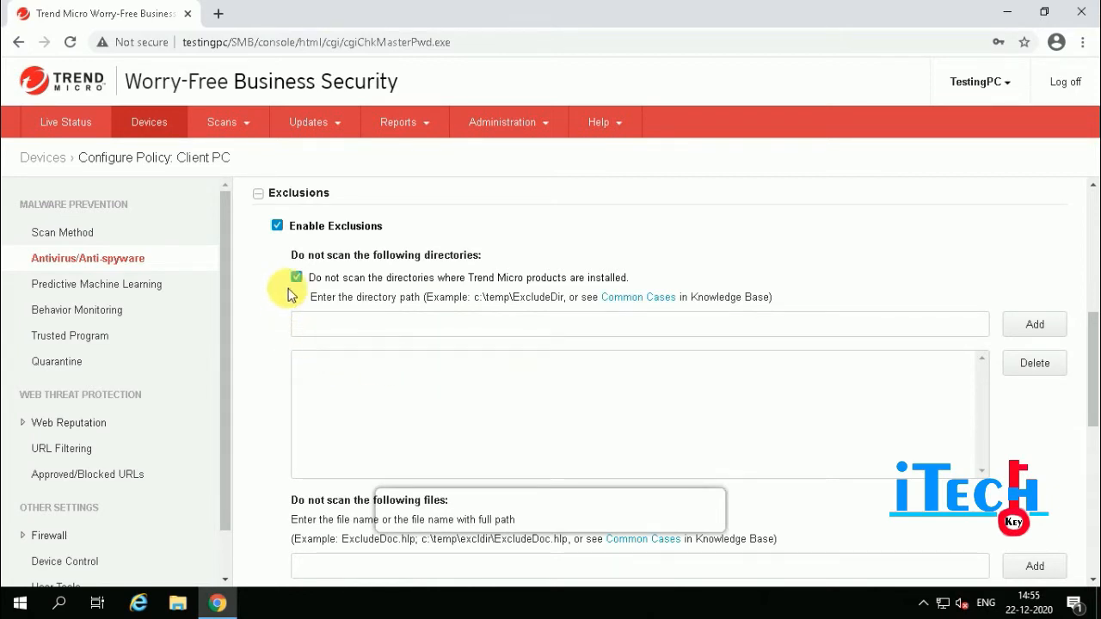
left_click(551, 325)
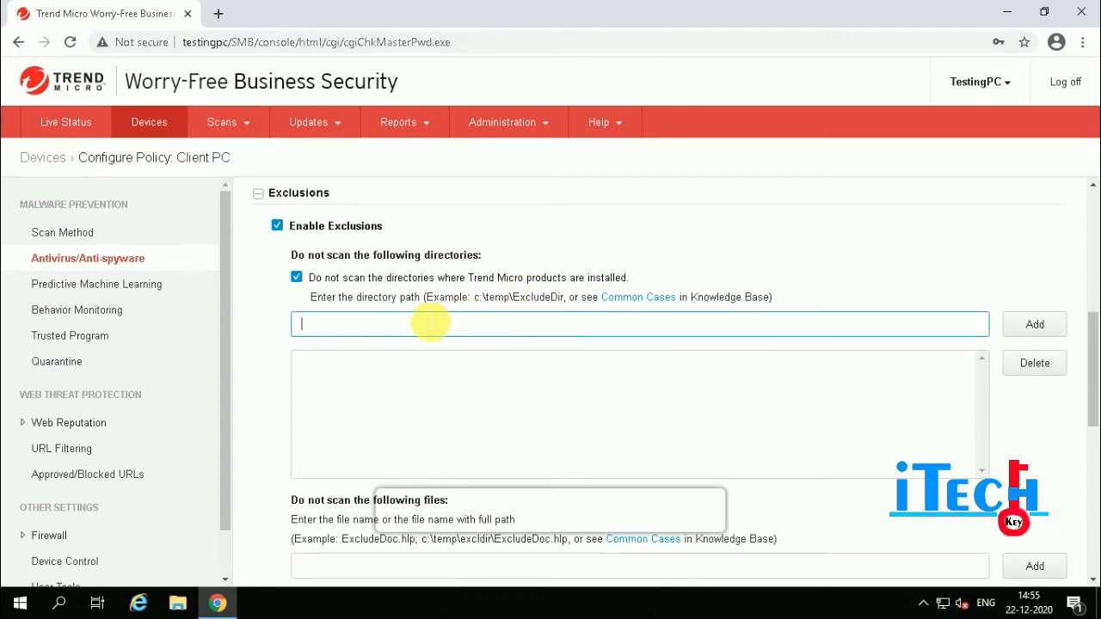
scroll(479, 419, "down", 2)
scroll(479, 419, "down", 1)
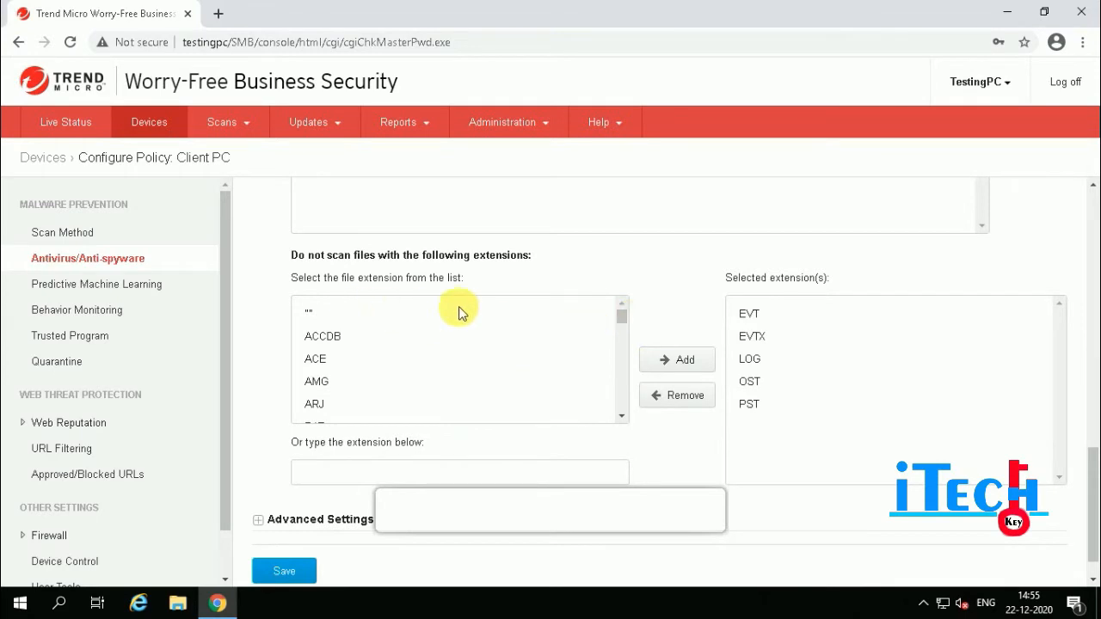
left_click(315, 361)
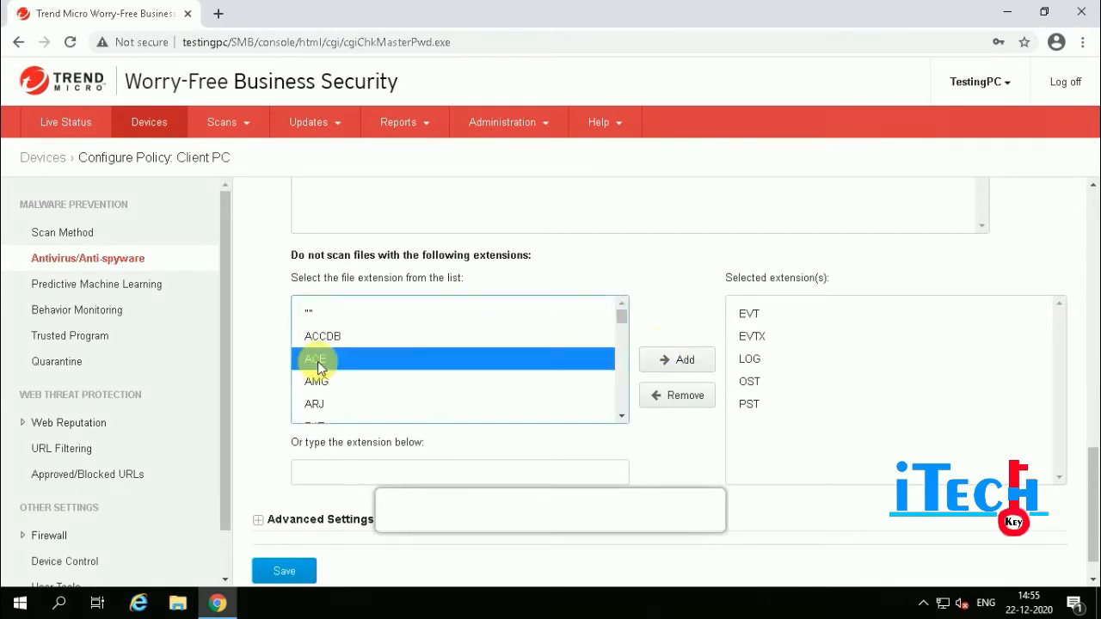
left_click(750, 335)
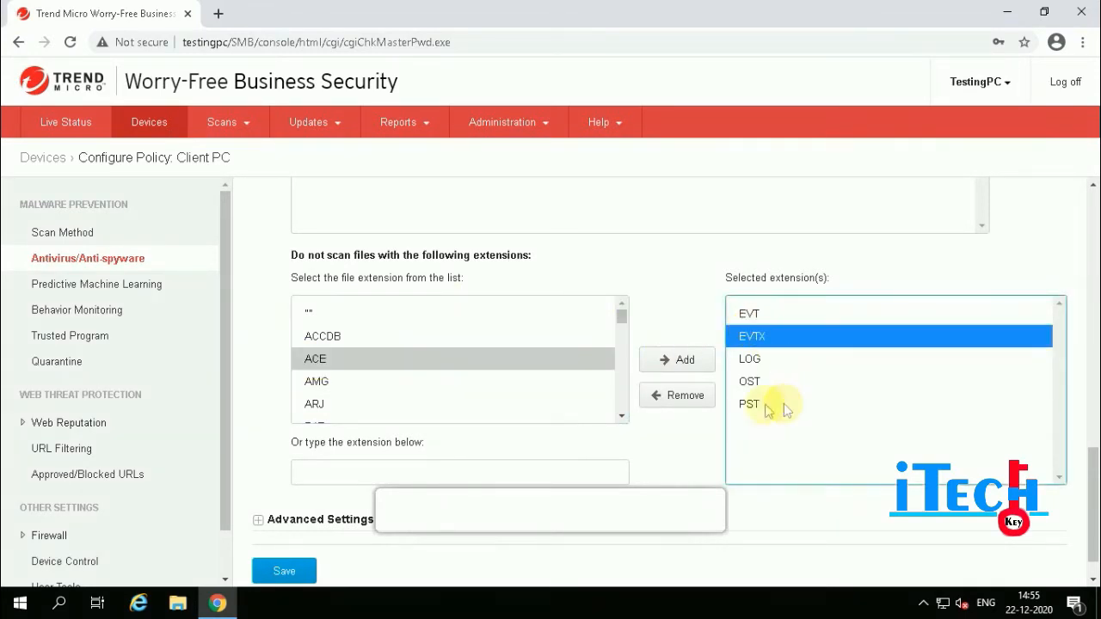
left_click(749, 383)
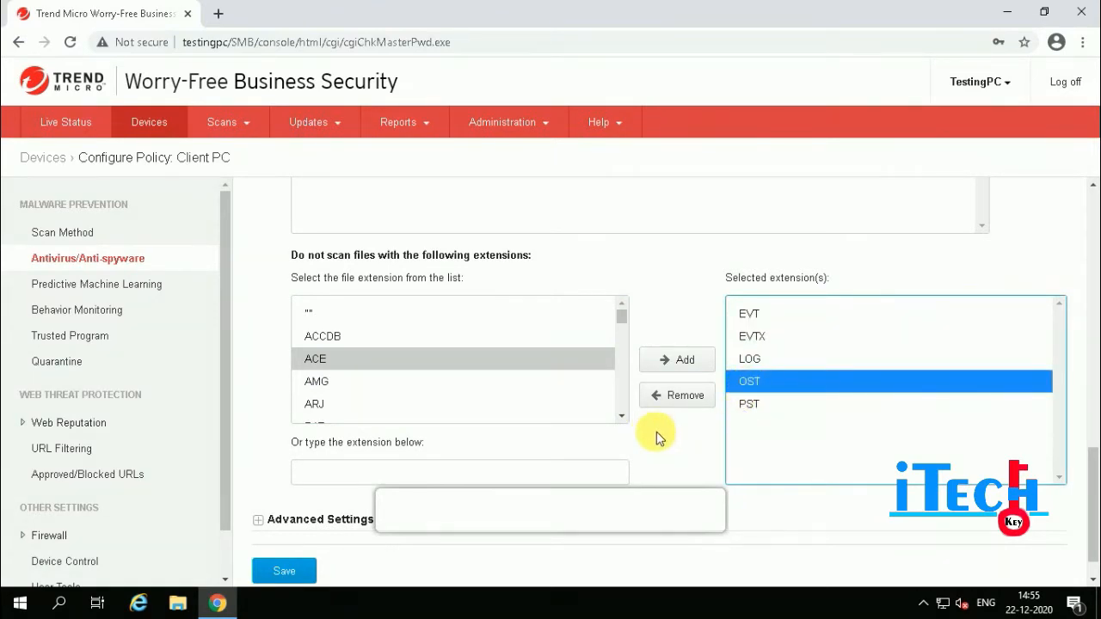
left_click_drag(625, 321, 608, 433)
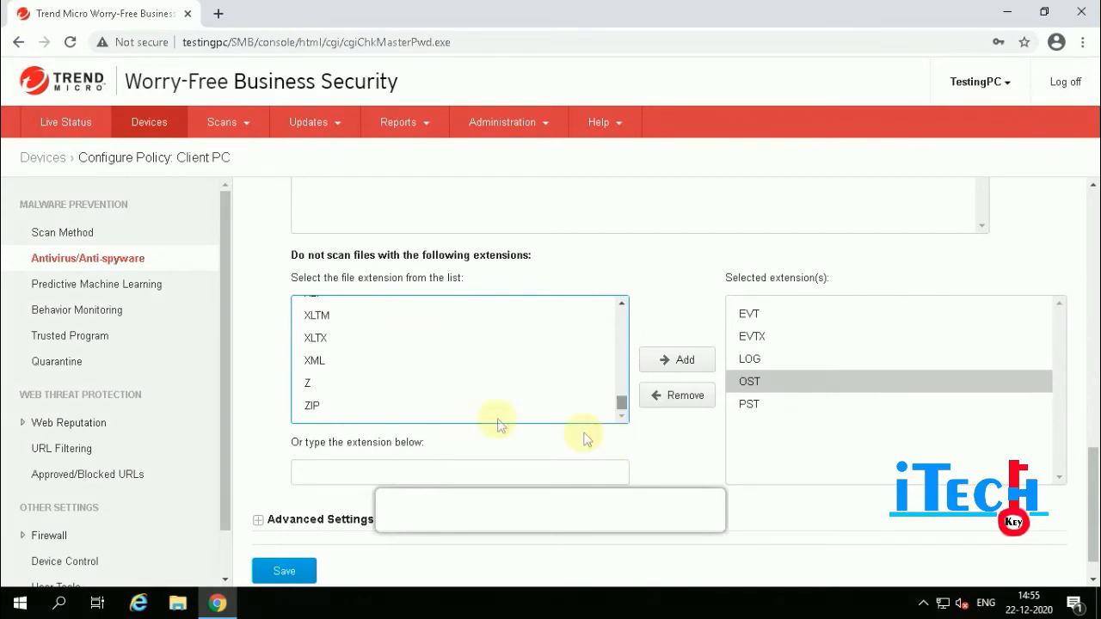
scroll(478, 348, "down", 1)
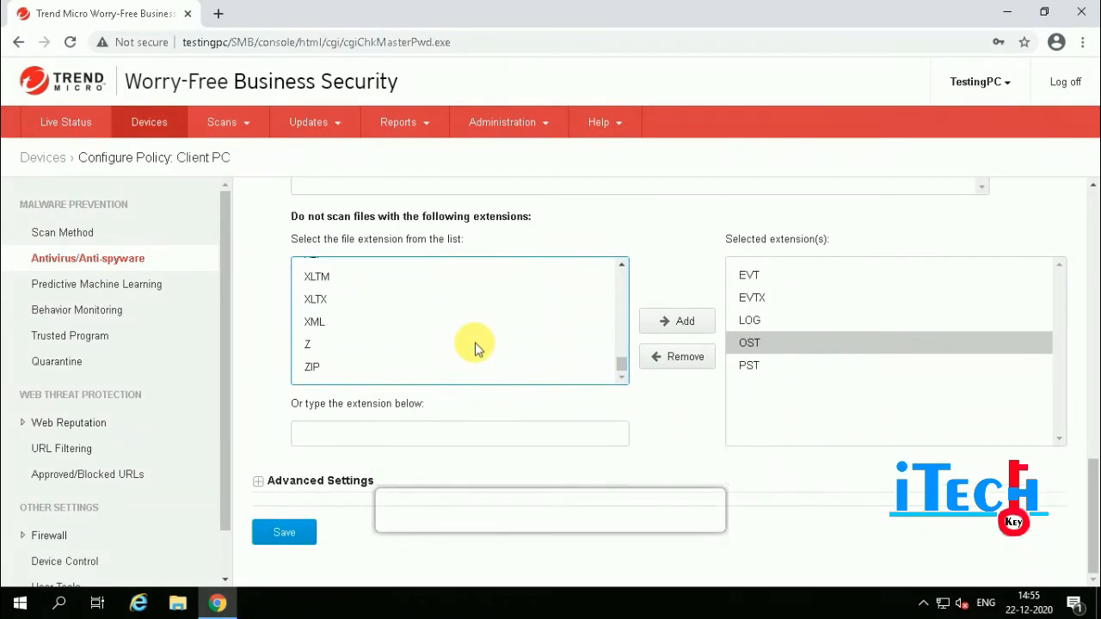
- Expand the advanced settings, review the antivirus and anti-spyware options, and save the Client PC policy
left_click(259, 482)
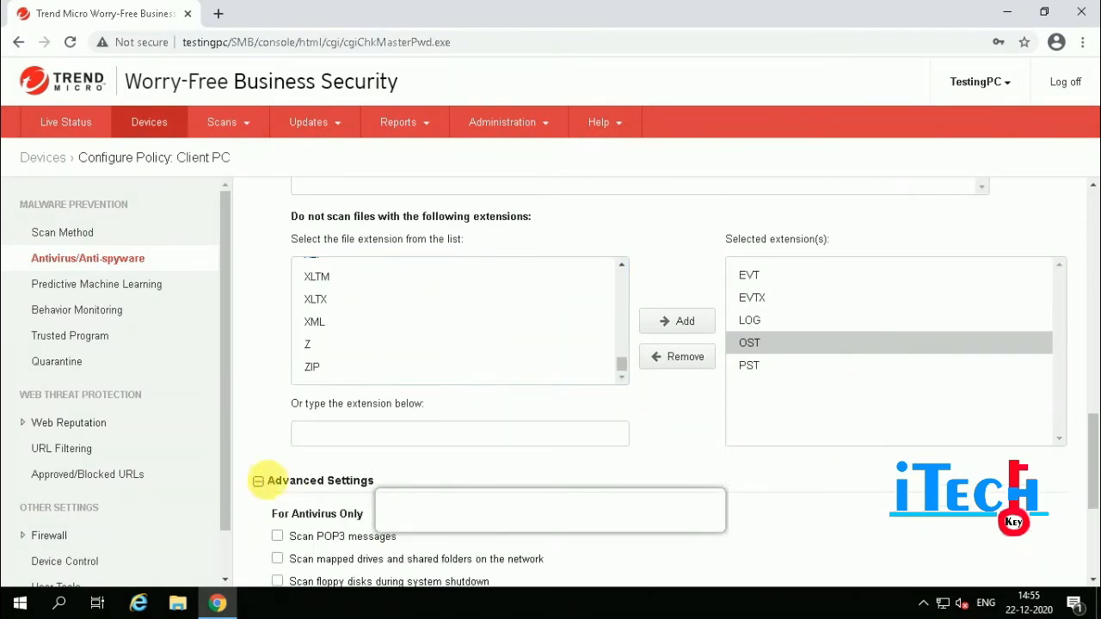
scroll(472, 440, "down", 3)
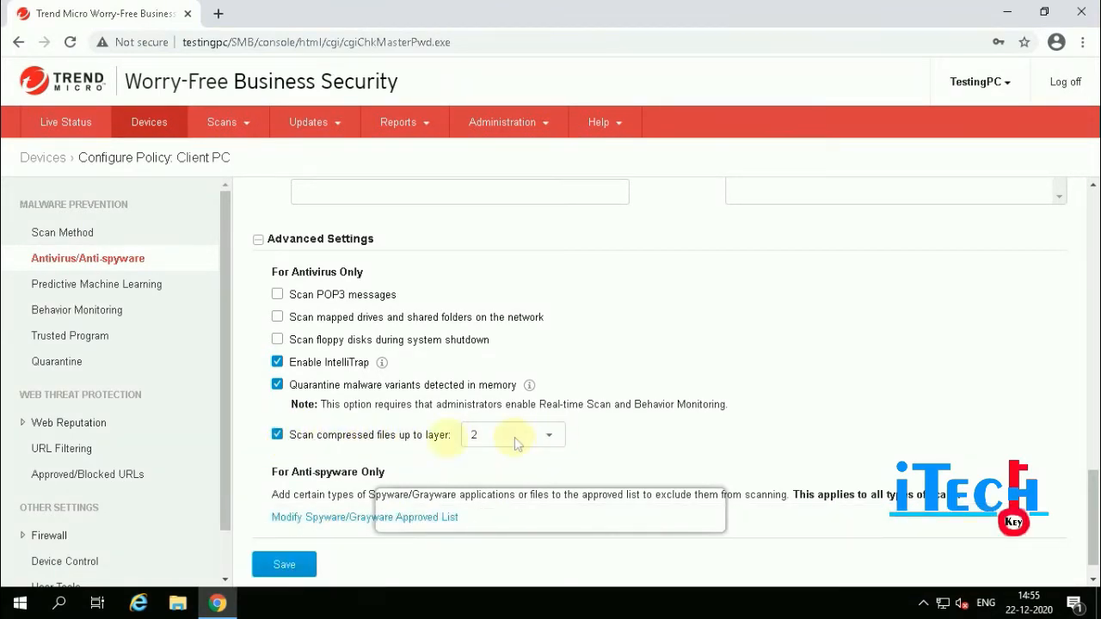
scroll(401, 440, "down", 1)
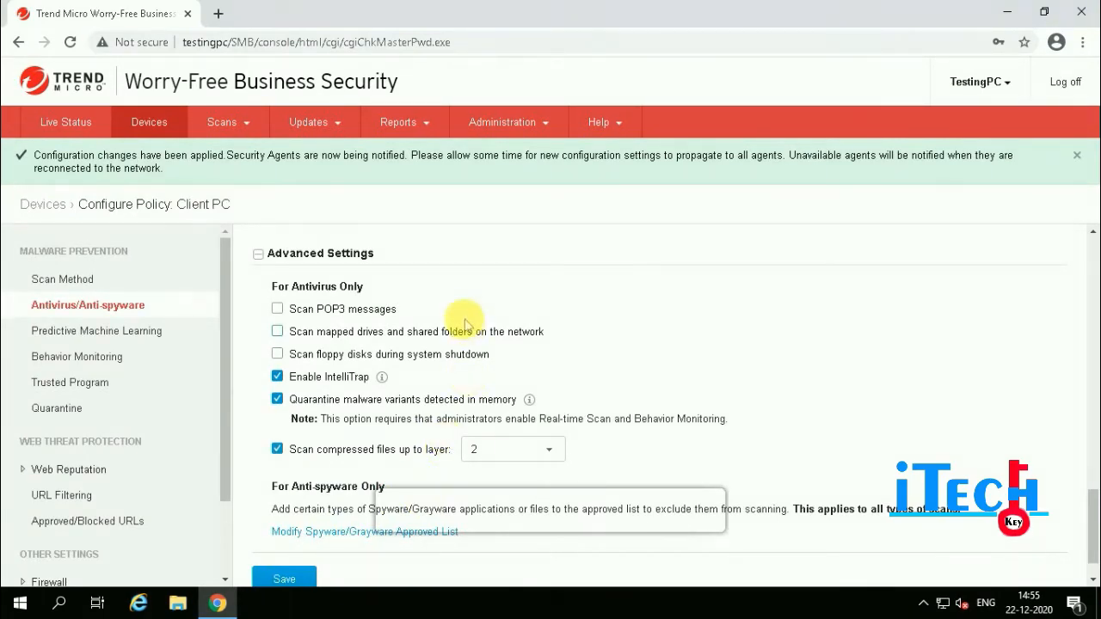
- Examine the Client PC policy's Predictive Machine Learning settings and the Behavior Monitoring options, including ransomware and anti-exploit protection
left_click(62, 331)
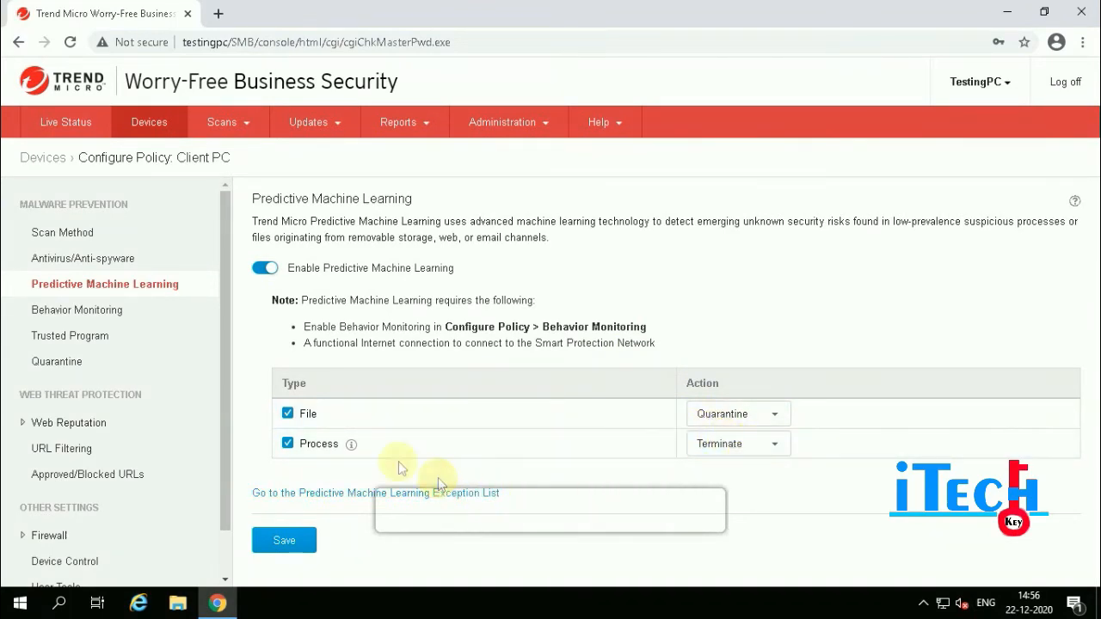
left_click(89, 311)
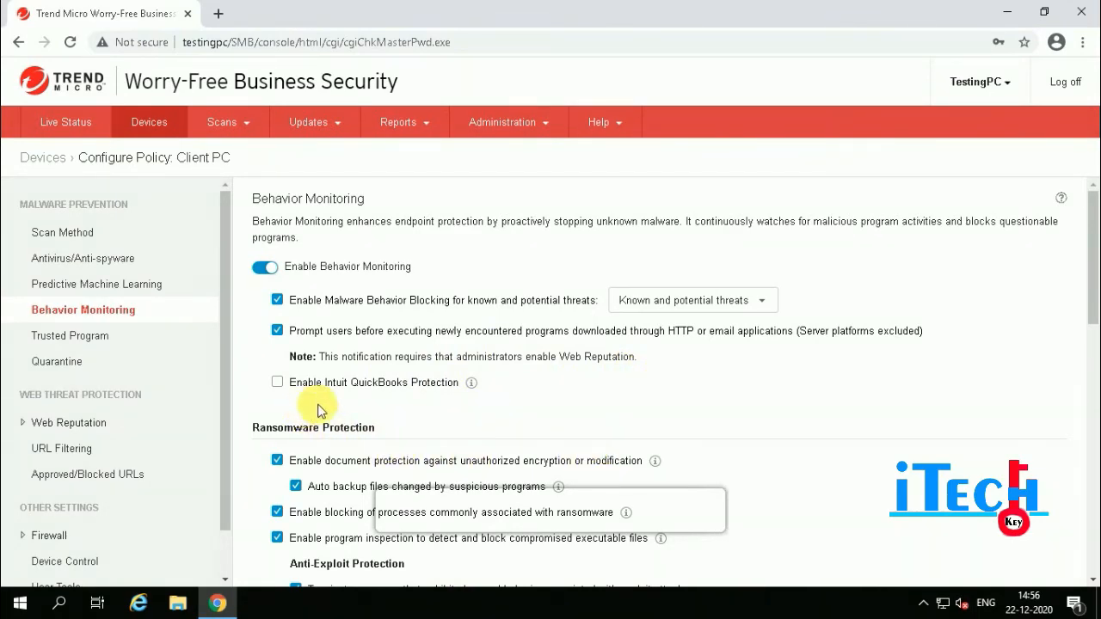
scroll(345, 413, "down", 3)
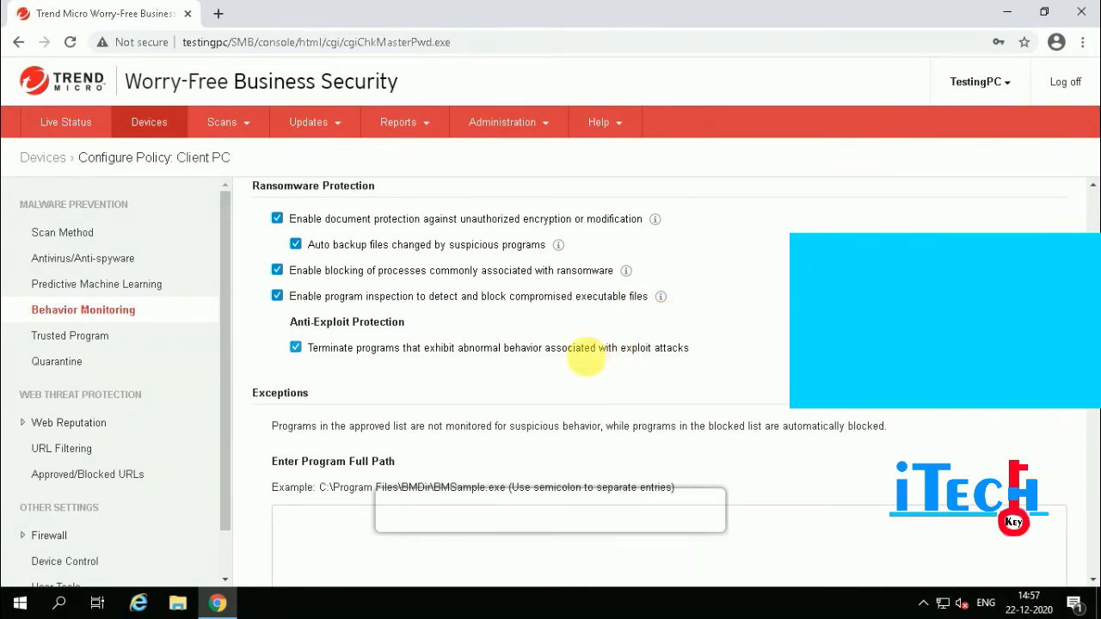
- Examine the Behavior Monitoring exceptions, including the program path entry and the approved and blocked program lists
scroll(437, 359, "down", 2)
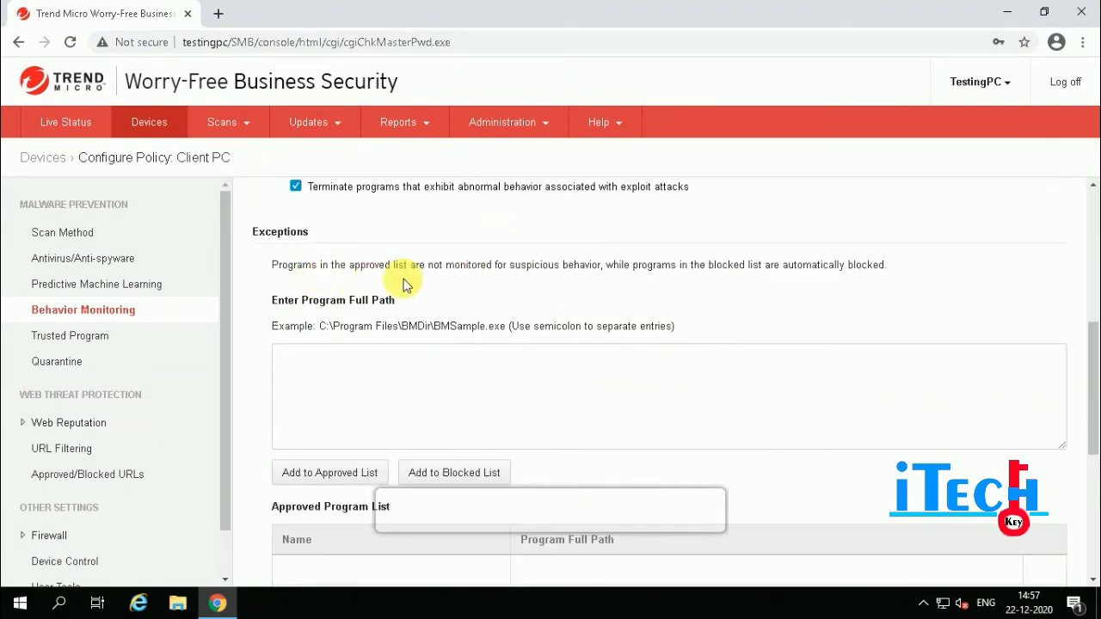
left_click(305, 363)
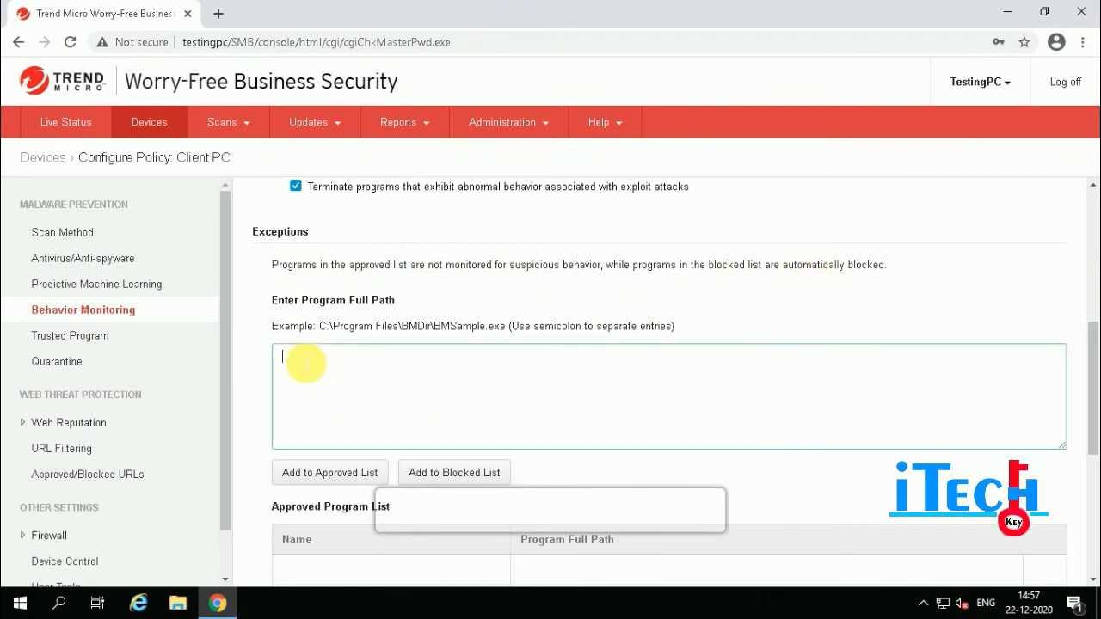
scroll(306, 363, "down", 3)
scroll(302, 344, "down", 2)
scroll(301, 344, "up", 4)
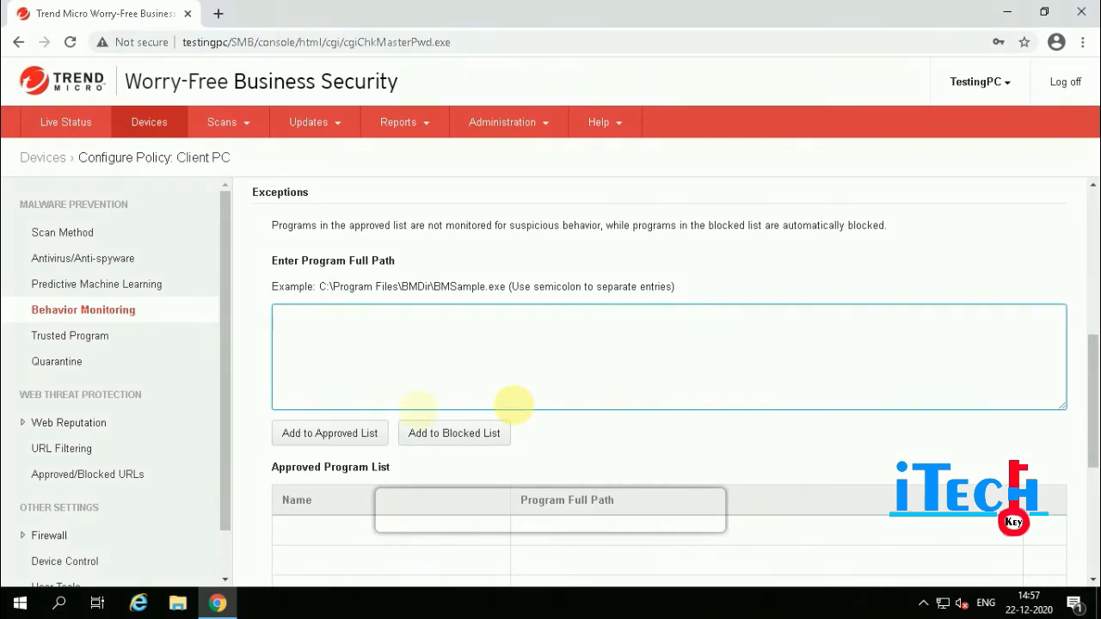
left_click(286, 404)
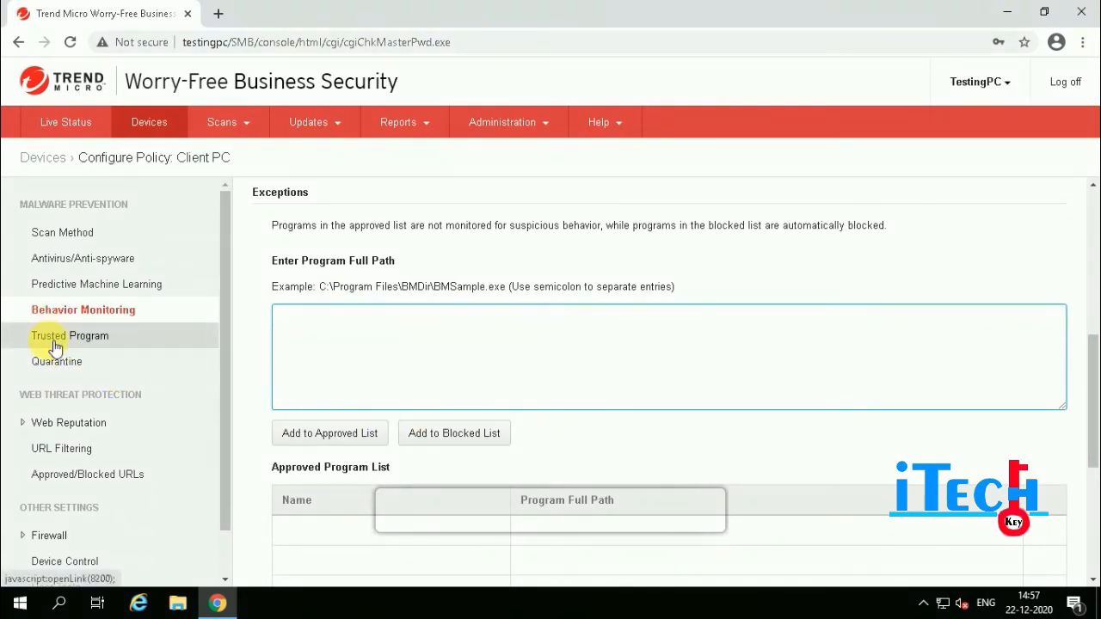
- Show the Trusted Program settings and examine the program path entry and the Trusted Program List
left_click(54, 339)
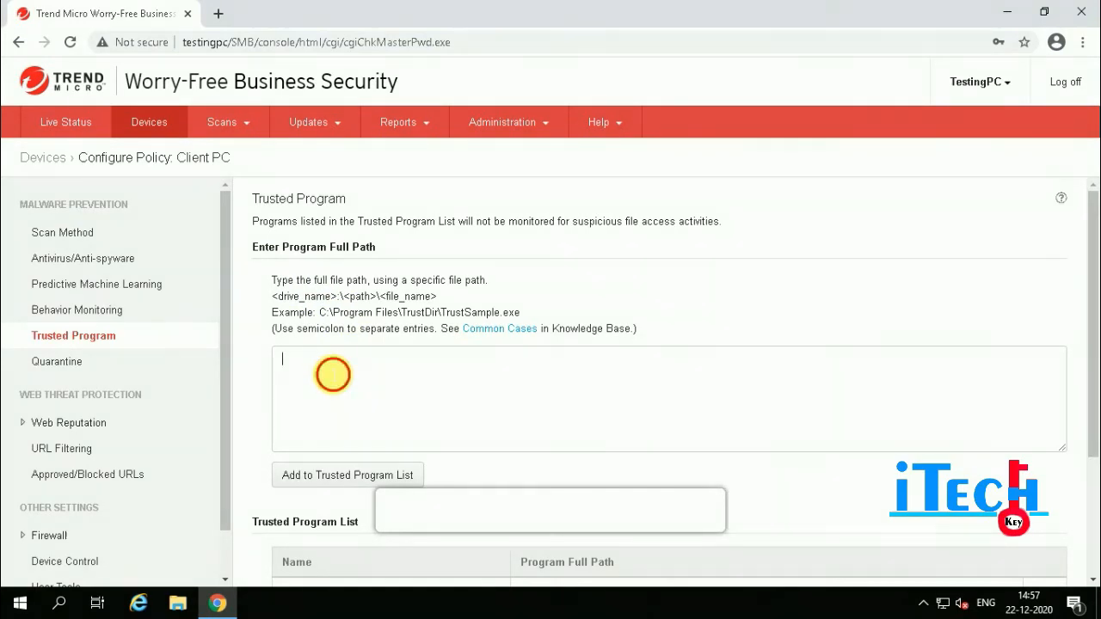
left_click(333, 374)
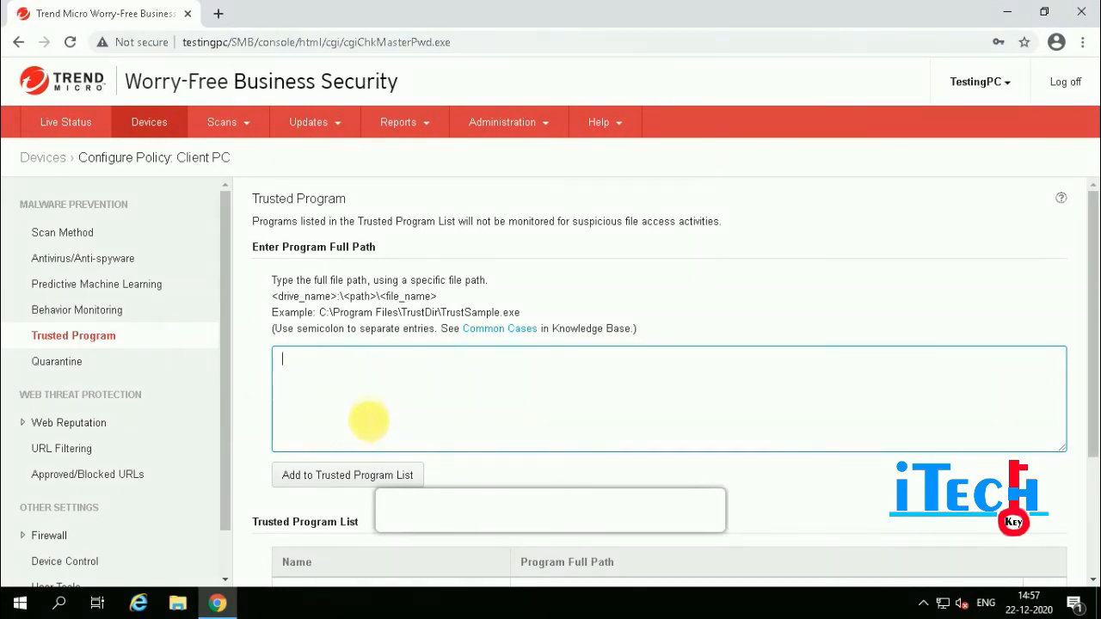
scroll(361, 400, "down", 2)
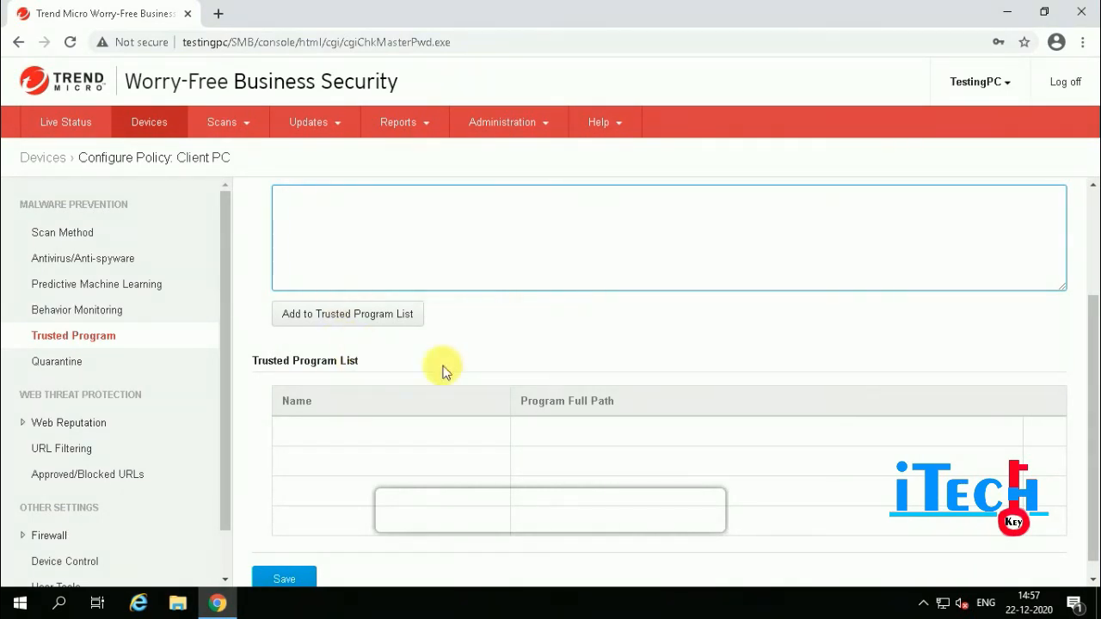
scroll(423, 395, "down", 1)
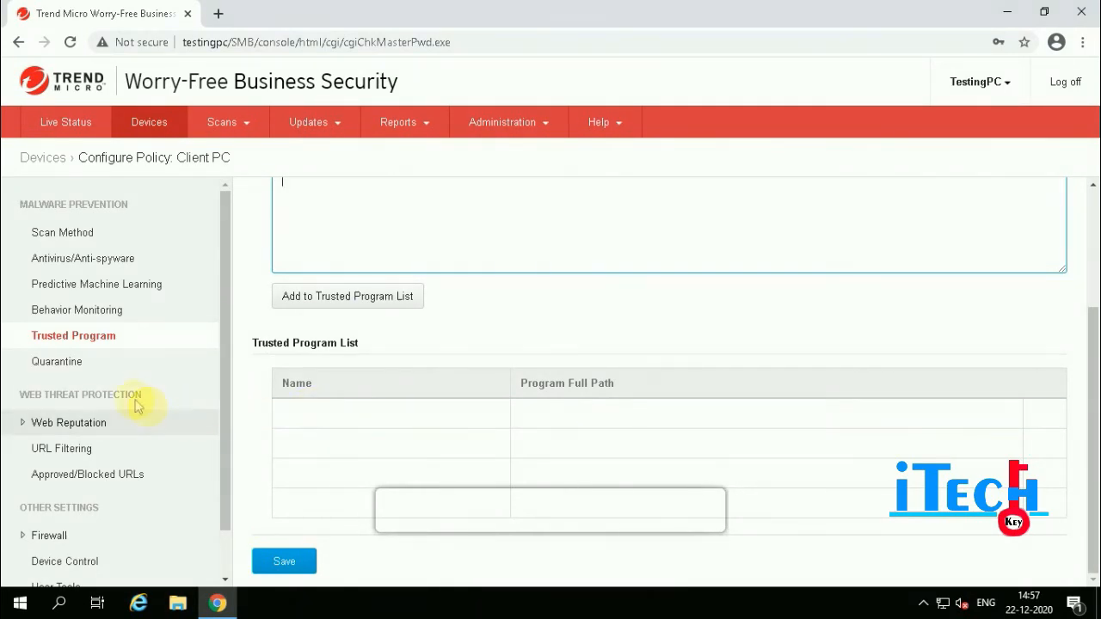
- Open the Quarantine settings, review the quarantine directory for infected files, and save the settings
left_click(57, 362)
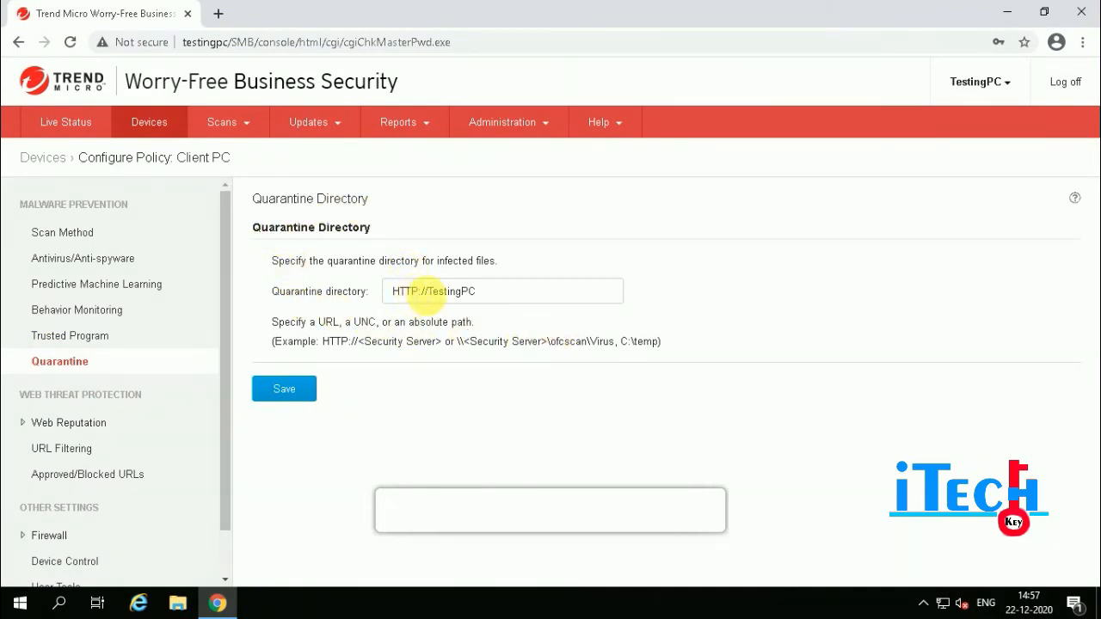
left_click(497, 298)
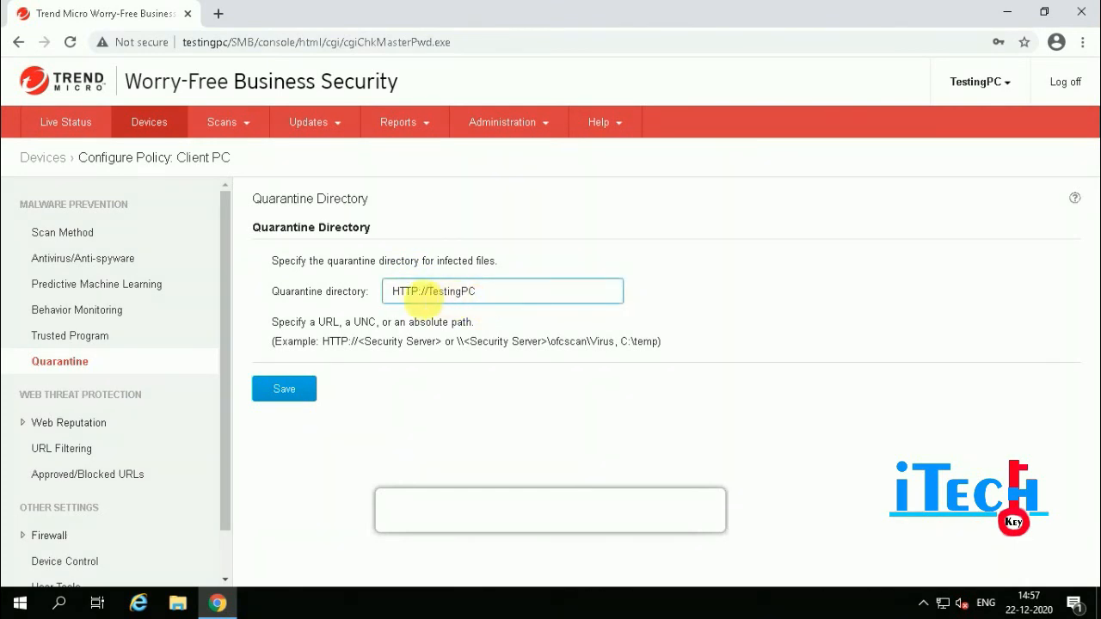
left_click_drag(394, 292, 506, 303)
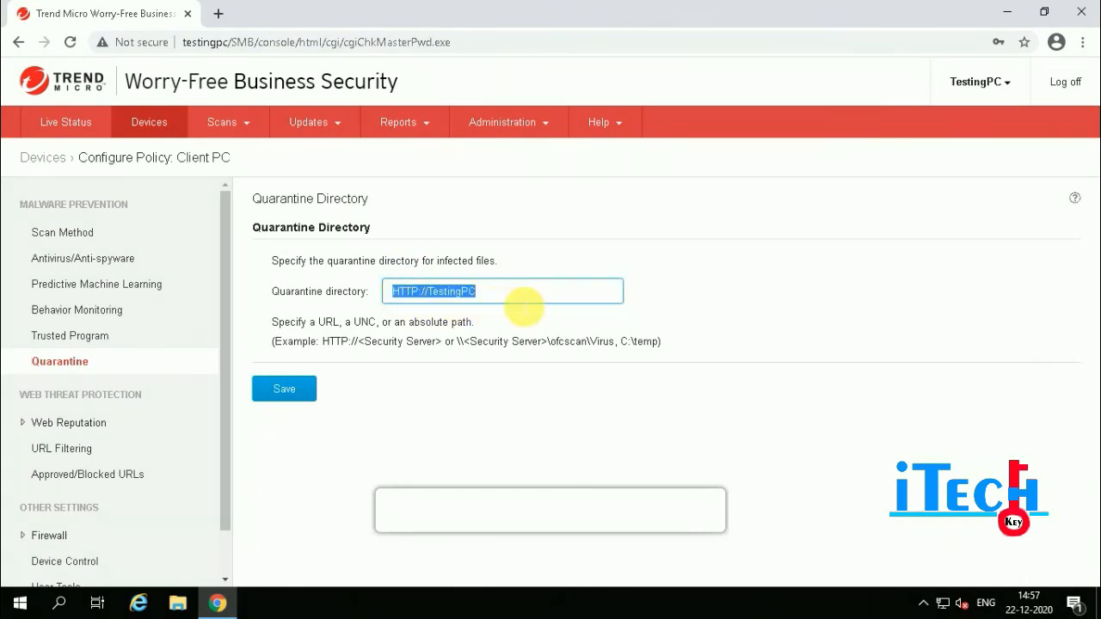
left_click(401, 368)
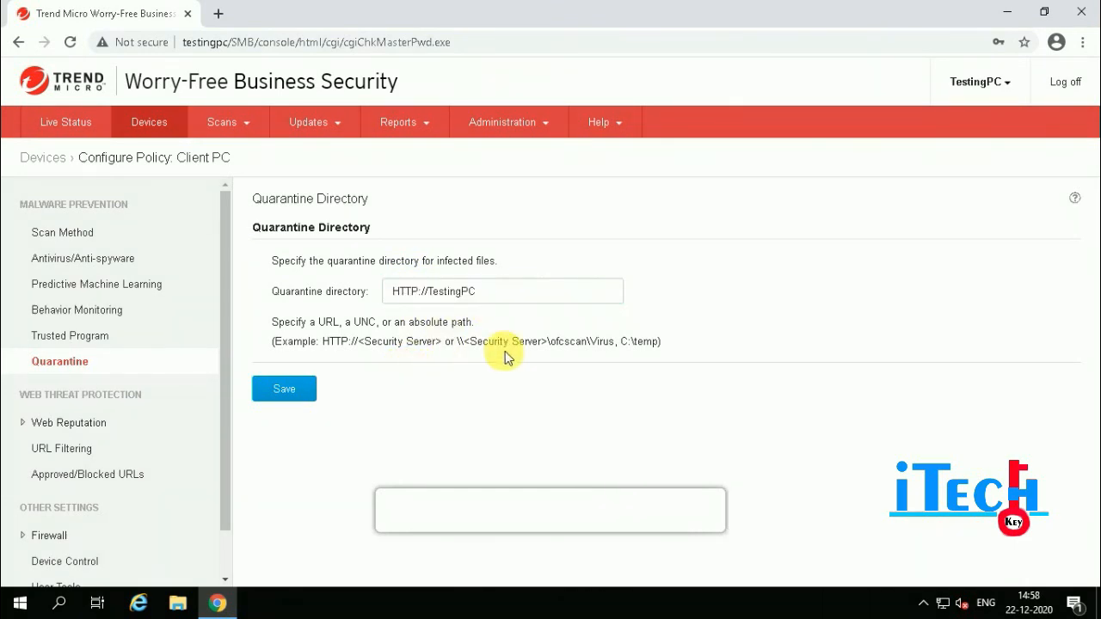
left_click(290, 391)
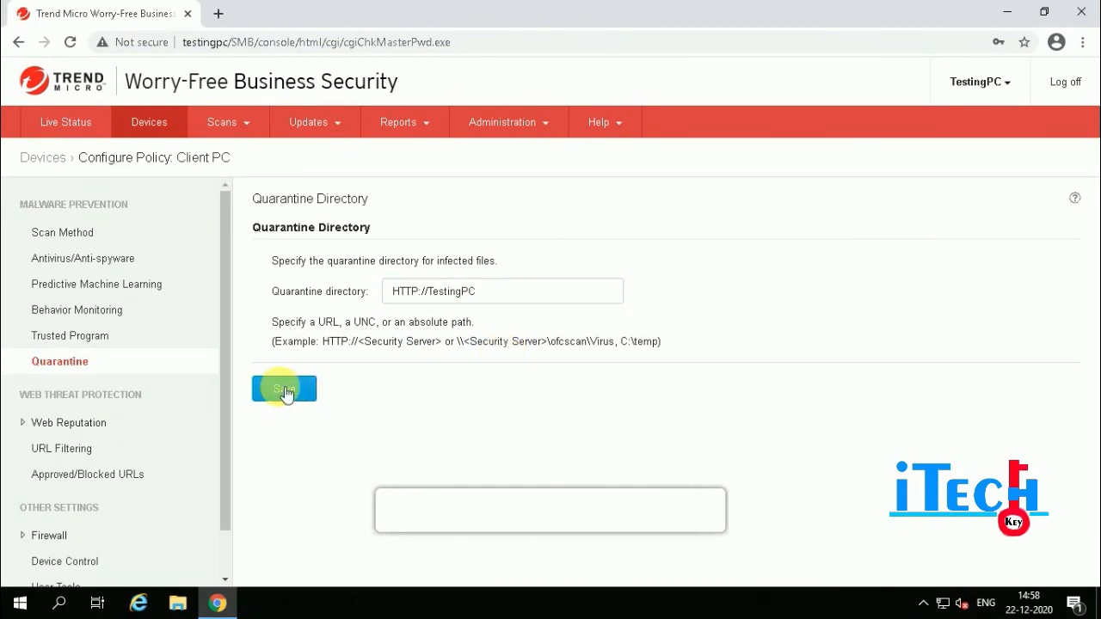